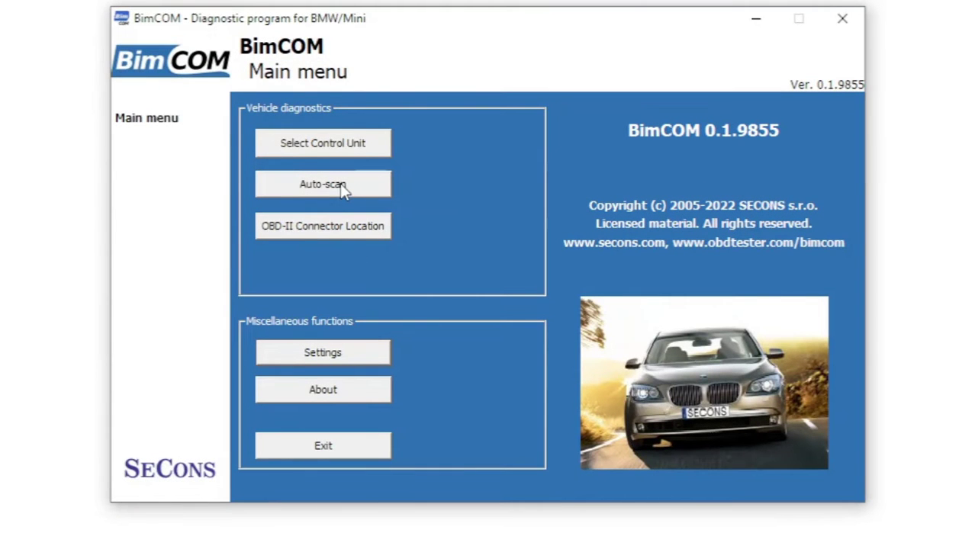
# Run an Auto-scan for a BMW 4 Series, 2016 F32/F33/F36.
pyautogui.click(340, 184)
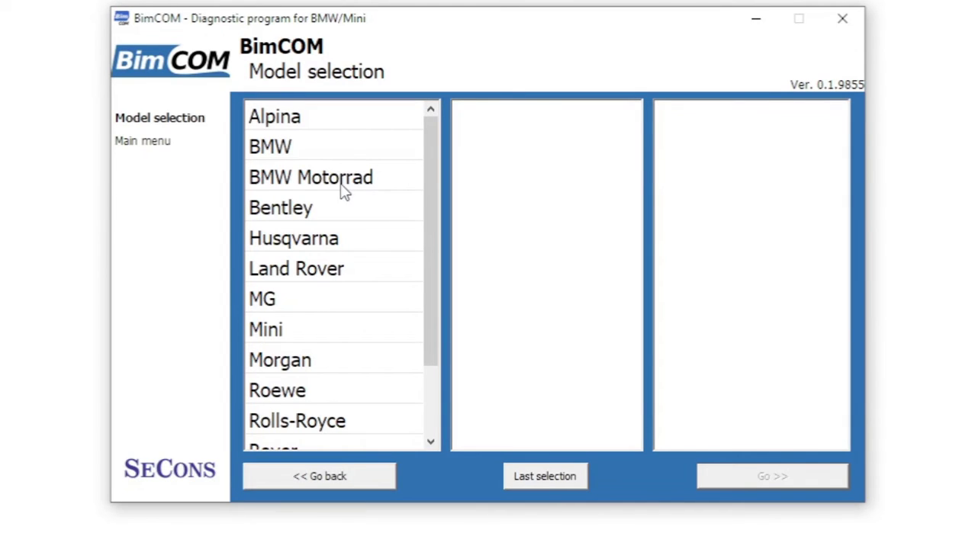
pyautogui.click(318, 155)
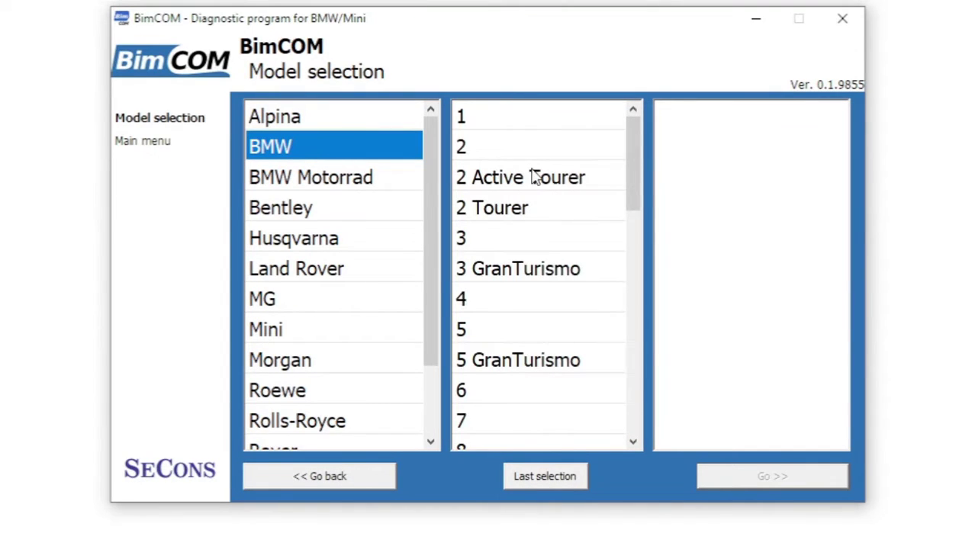
pyautogui.click(498, 300)
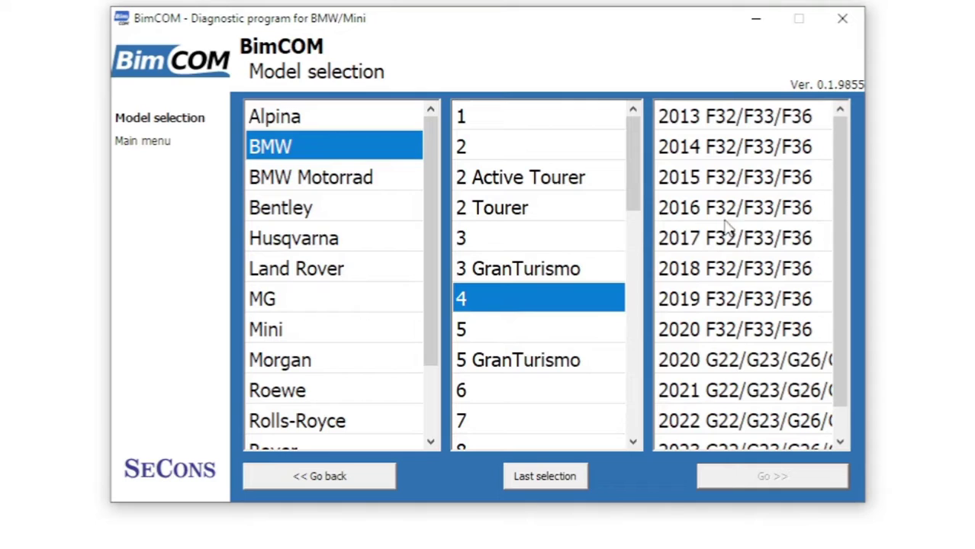
pyautogui.moveTo(847, 224)
pyautogui.mouseDown()
pyautogui.moveTo(842, 248)
pyautogui.moveTo(845, 218)
pyautogui.mouseUp()
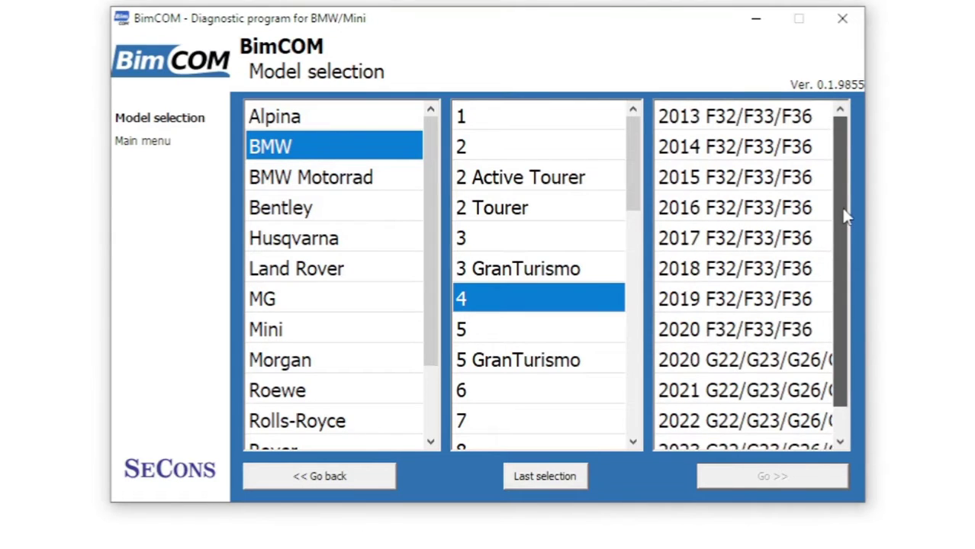
pyautogui.click(764, 213)
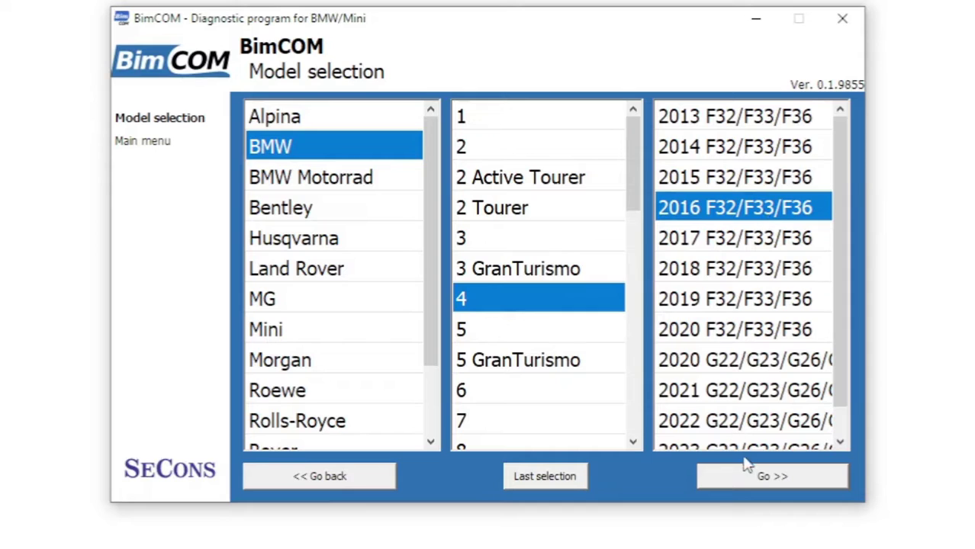
pyautogui.click(758, 477)
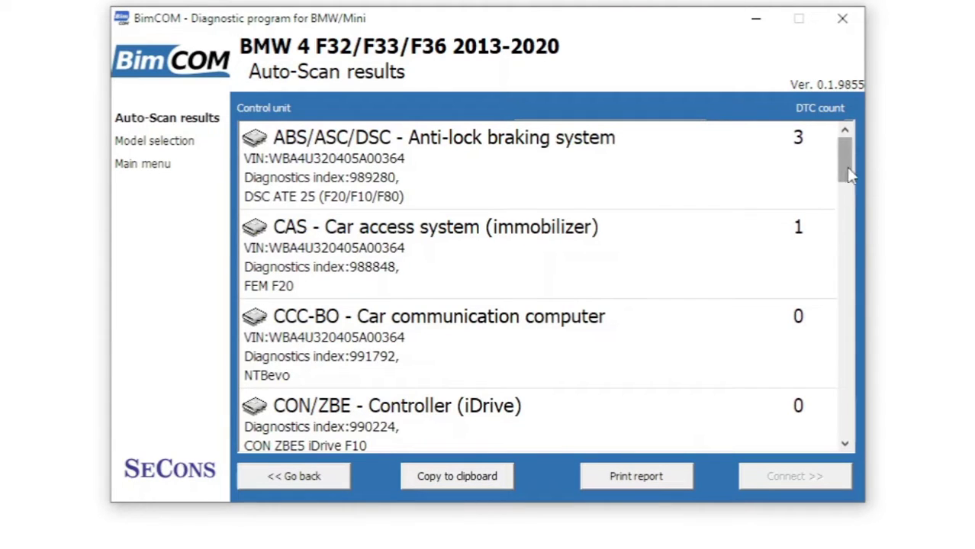
# Scroll down through the remaining Auto-Scan control unit results.
pyautogui.scroll(-1, 849, 186)
pyautogui.moveTo(849, 186); pyautogui.dragTo(877, 148)
# Connect to ABS/ASC/DSC, clear its three fault codes, and re-read to confirm.
pyautogui.click(509, 155)
pyautogui.doubleClick(509, 155)
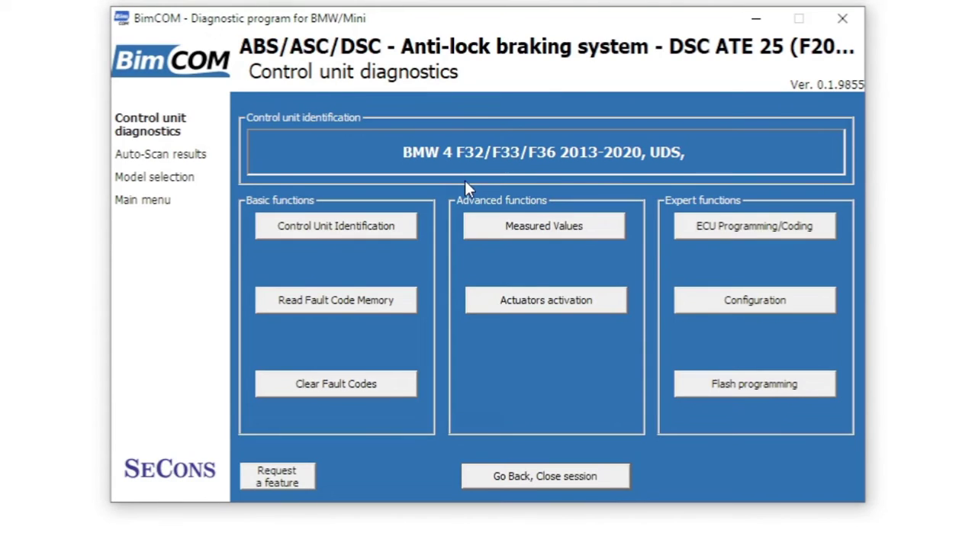
pyautogui.click(366, 301)
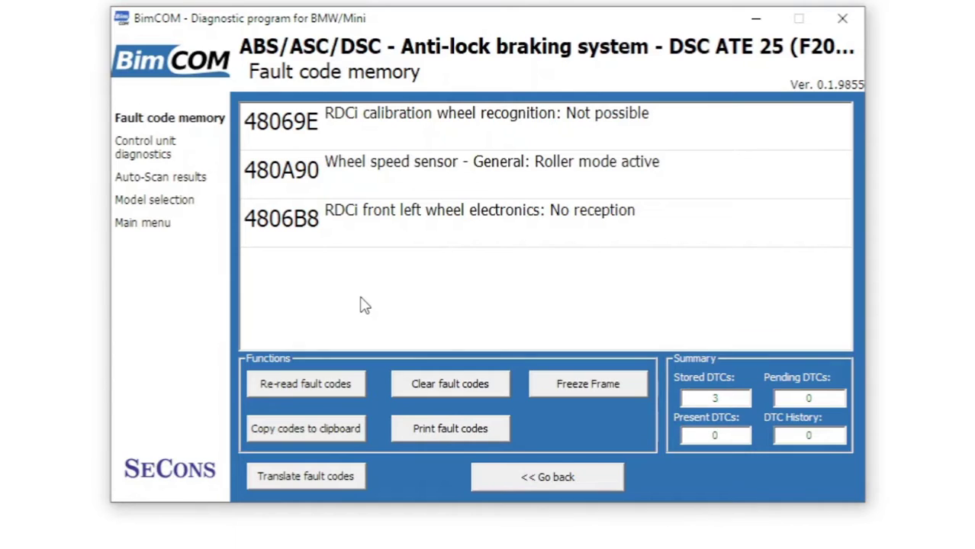
pyautogui.click(479, 386)
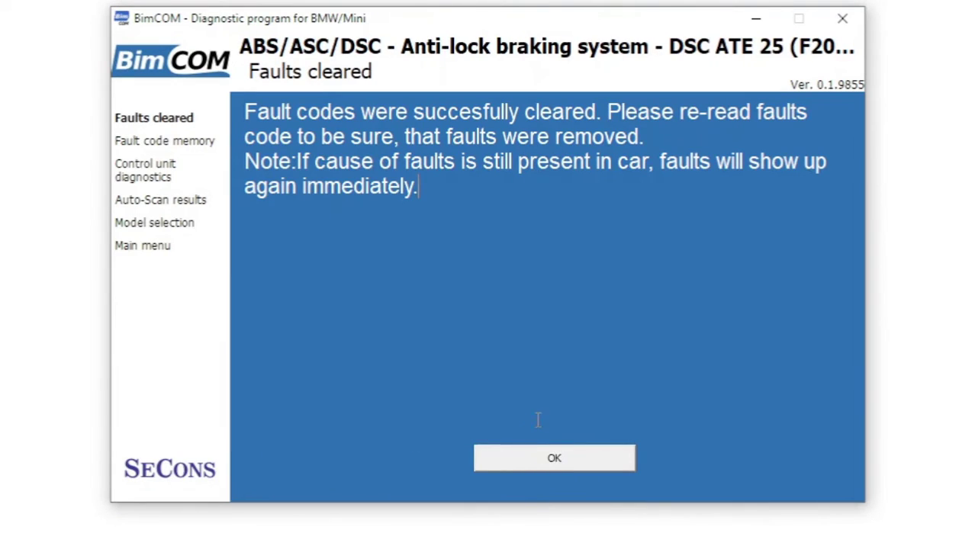
pyautogui.click(544, 458)
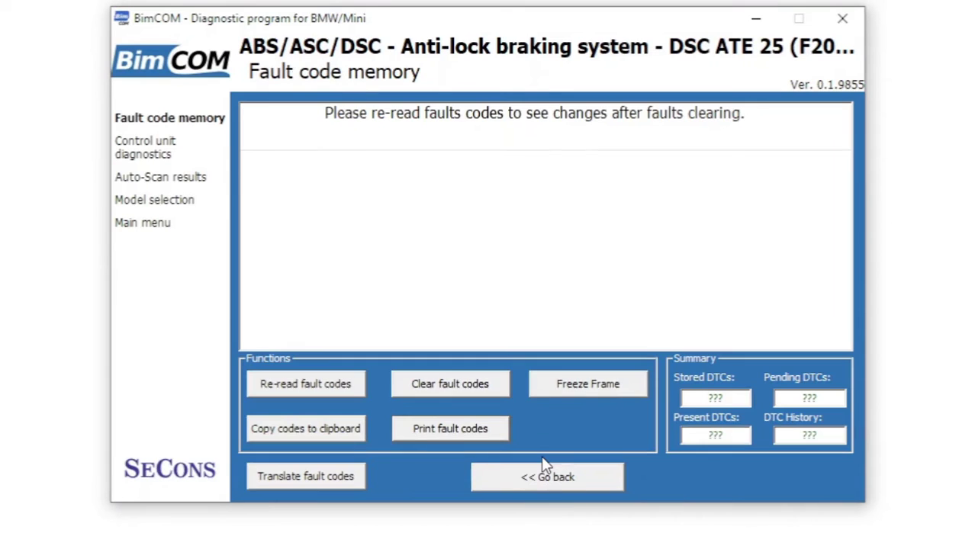
pyautogui.click(342, 386)
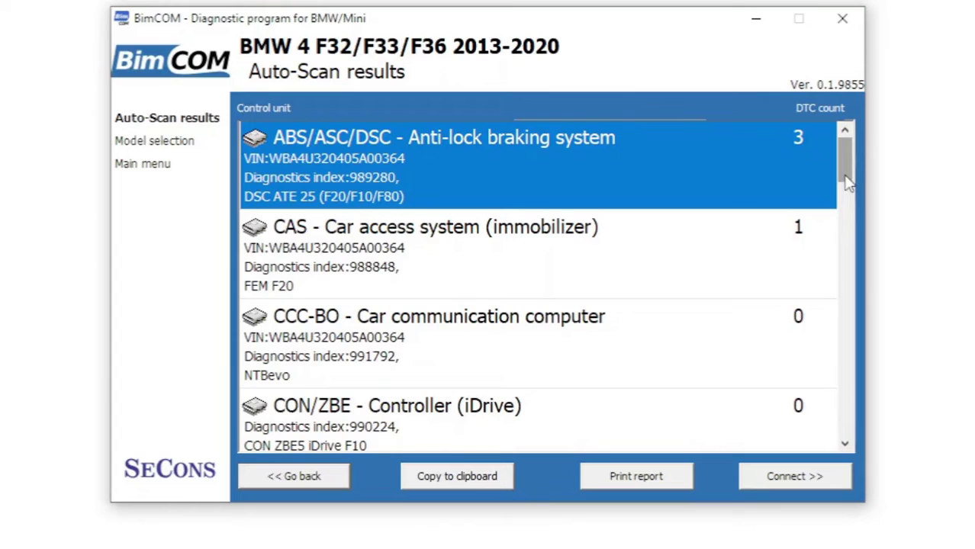
# Read the CAS fault 804289 (wash water pump short to earth), then close the session.
pyautogui.moveTo(848, 182)
pyautogui.mouseDown()
pyautogui.moveTo(847, 191)
pyautogui.moveTo(848, 182)
pyautogui.mouseUp()
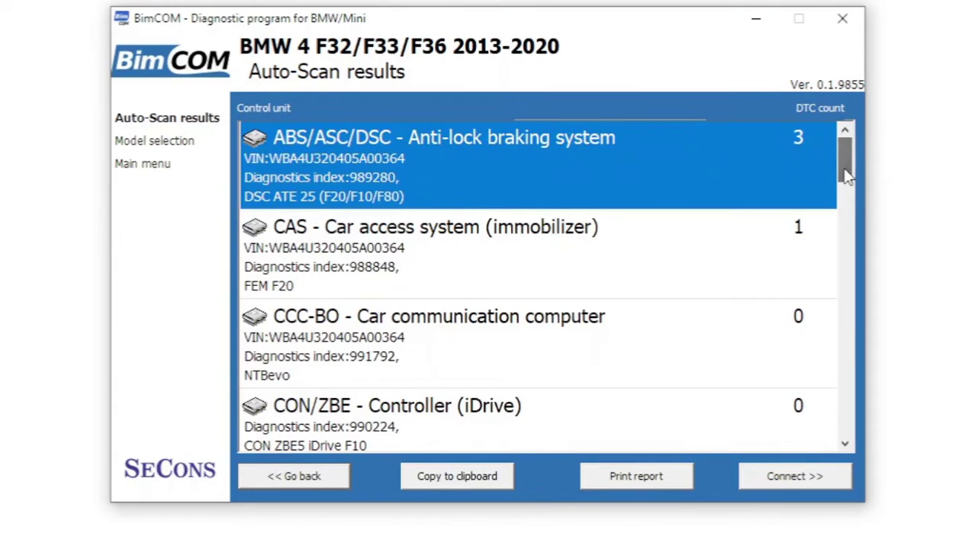
pyautogui.click(757, 251)
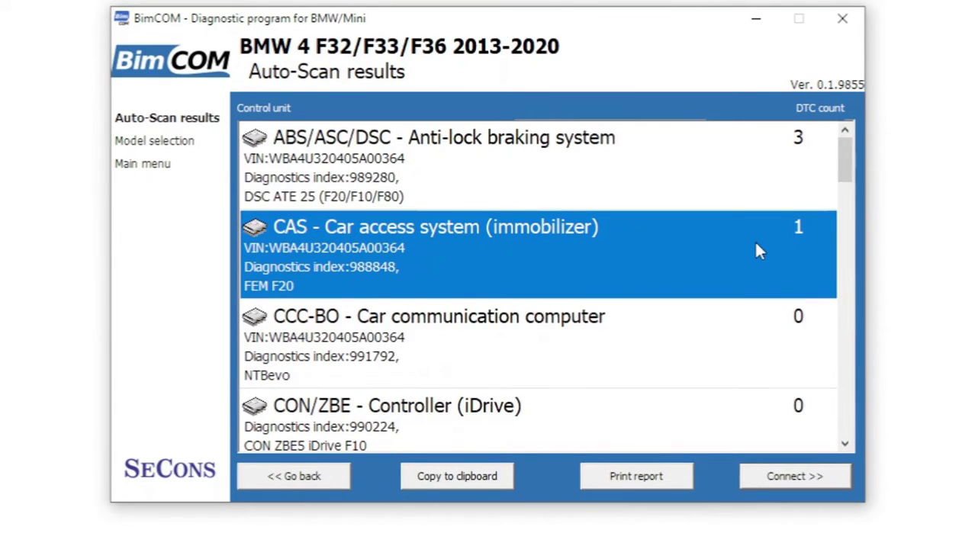
pyautogui.doubleClick(758, 252)
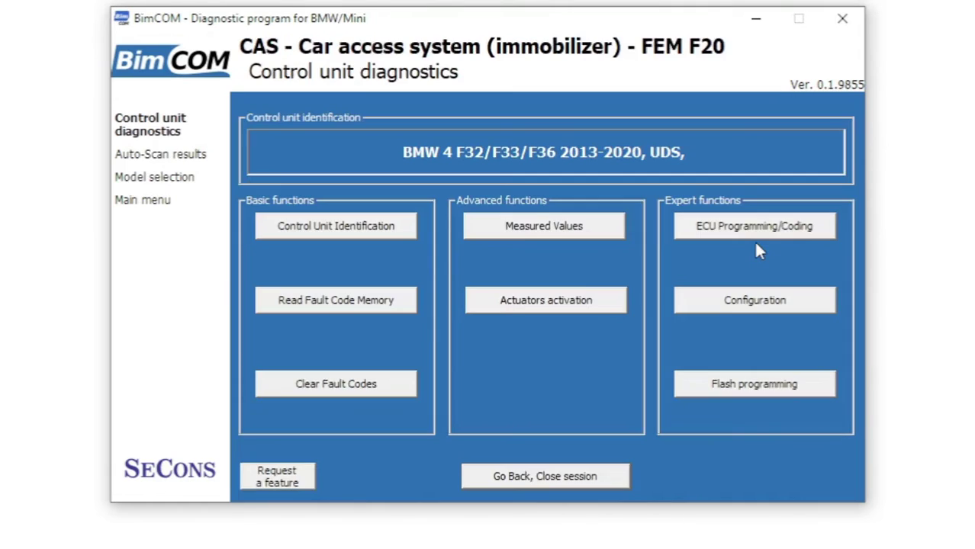
pyautogui.click(404, 302)
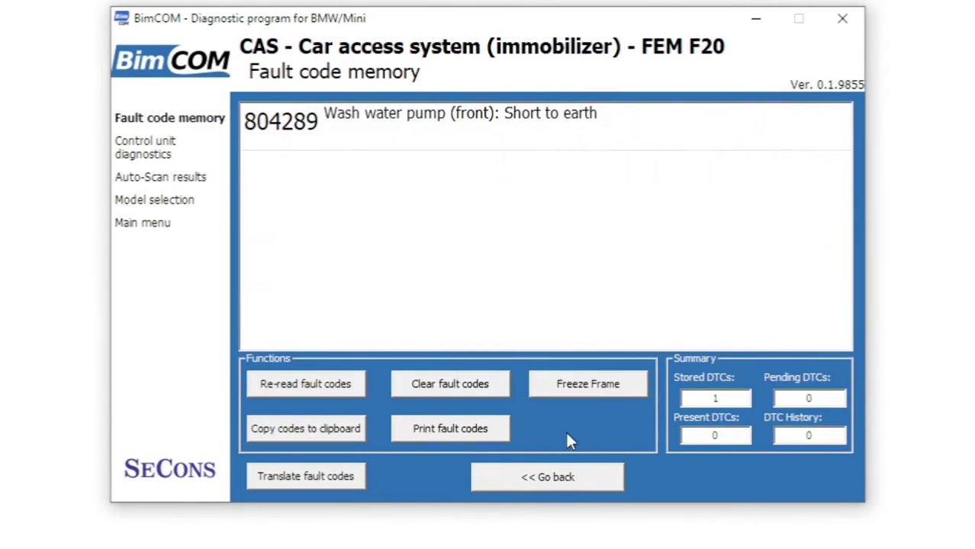
pyautogui.click(543, 481)
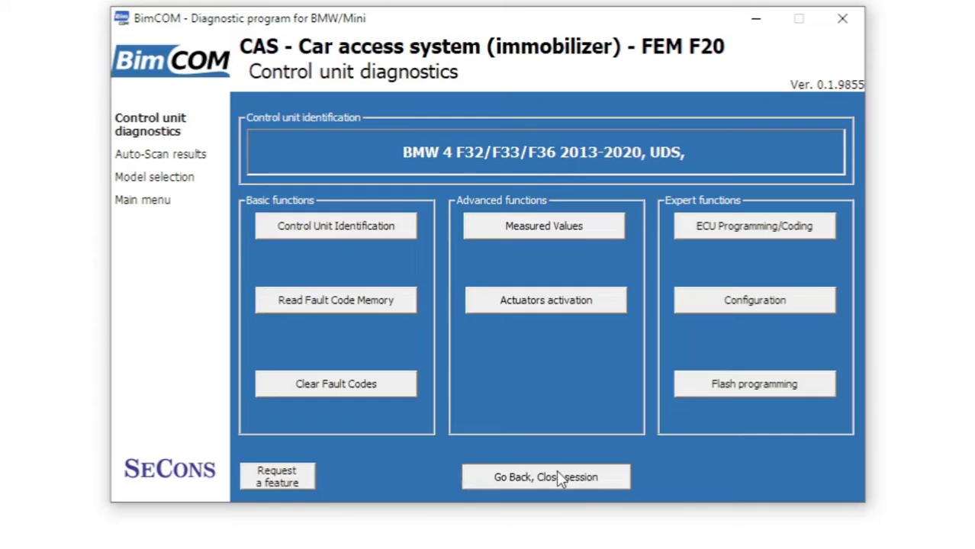
pyautogui.click(558, 477)
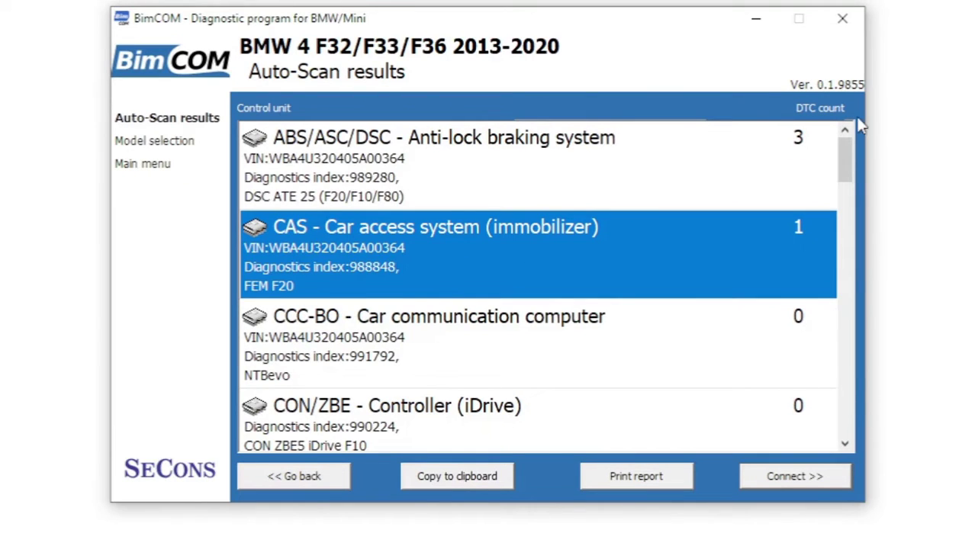
# Read the CVM/CTM convertible top fault 80508B, then close its session.
pyautogui.moveTo(845, 164); pyautogui.dragTo(845, 208)
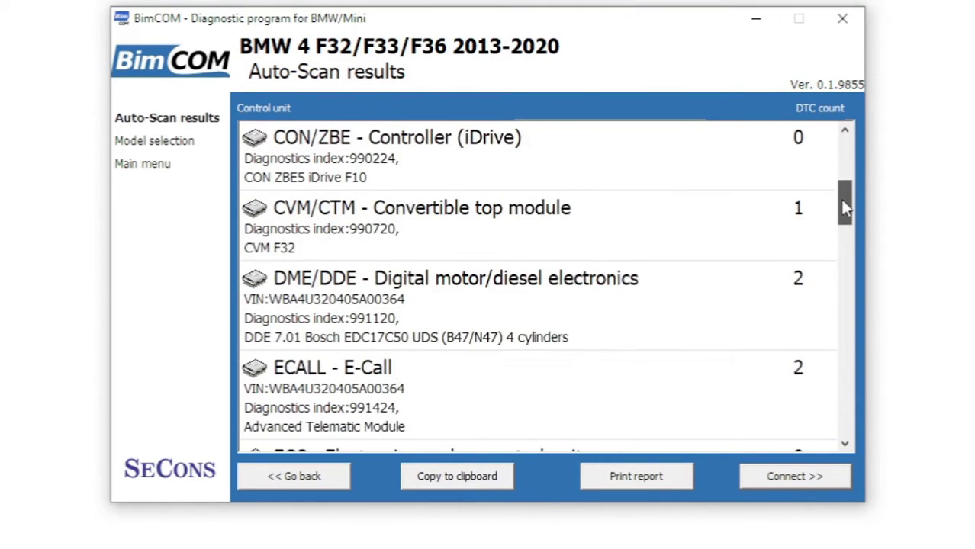
pyautogui.click(511, 222)
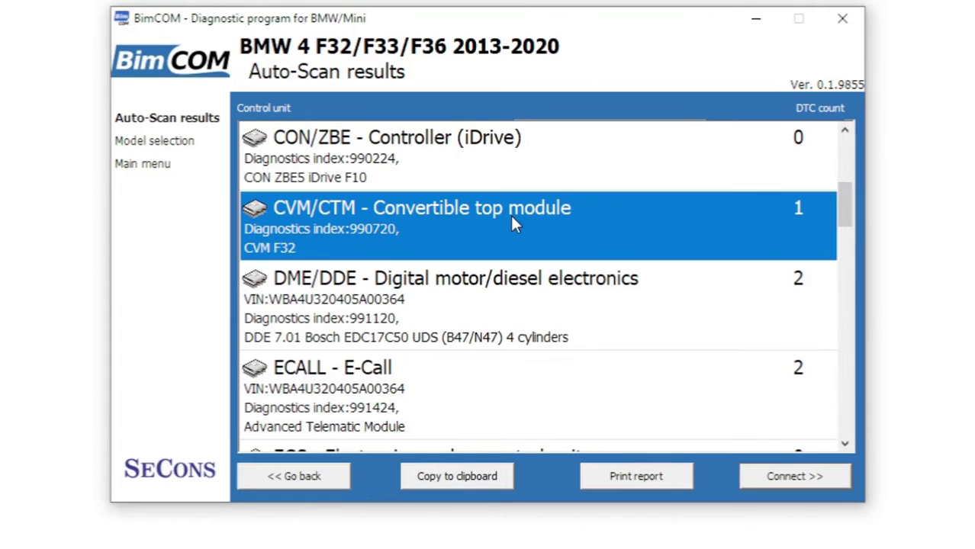
pyautogui.doubleClick(512, 223)
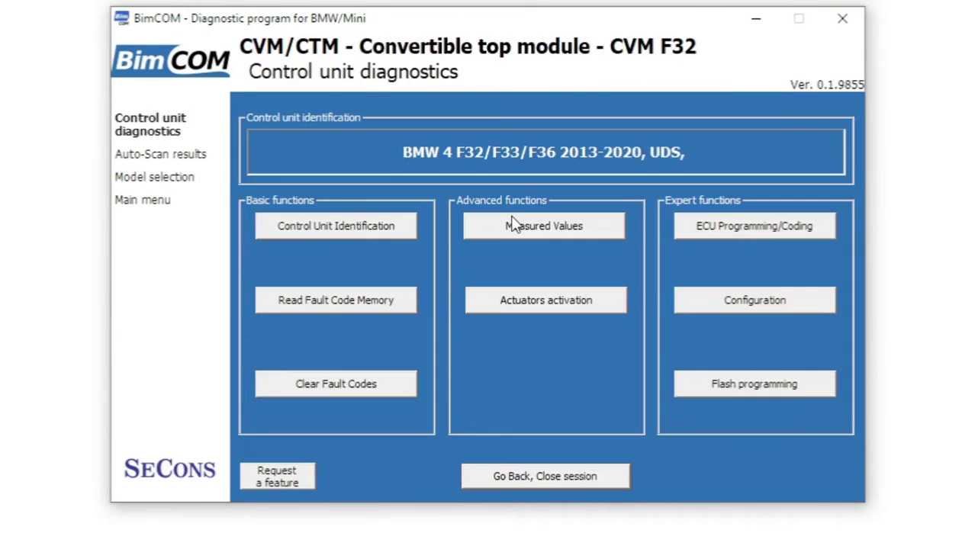
pyautogui.click(316, 306)
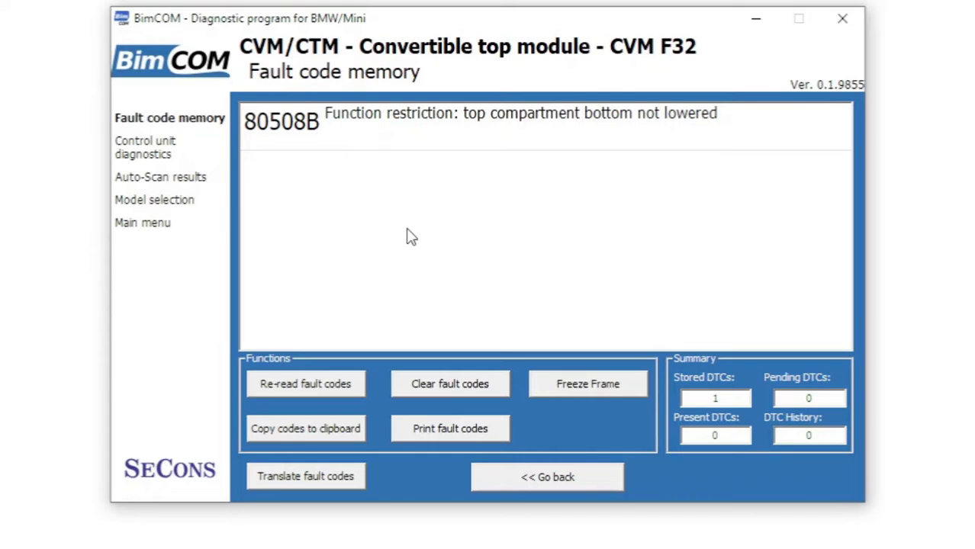
pyautogui.click(530, 480)
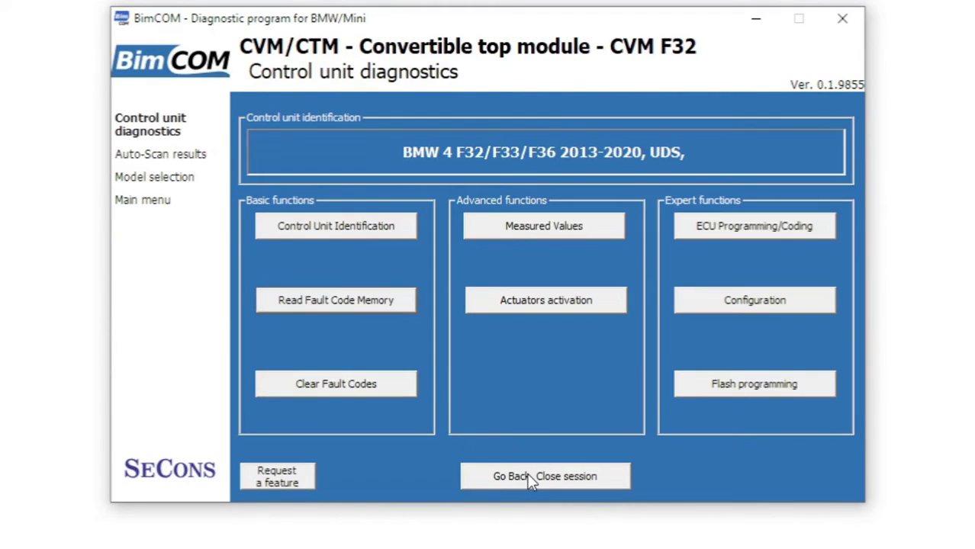
pyautogui.click(530, 477)
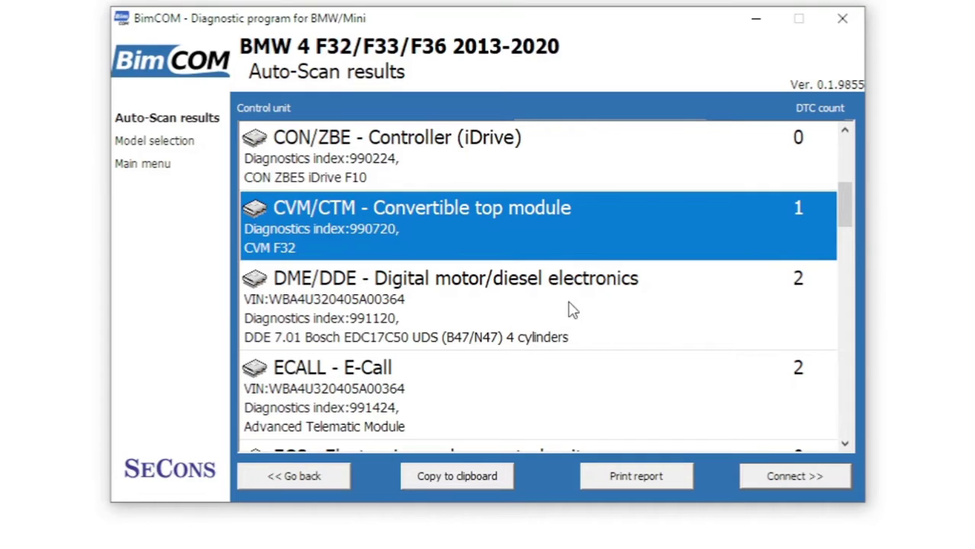
# Clear the DME/DDE unit's two fault codes, verify 0 remain, and close the session.
pyautogui.doubleClick(568, 305)
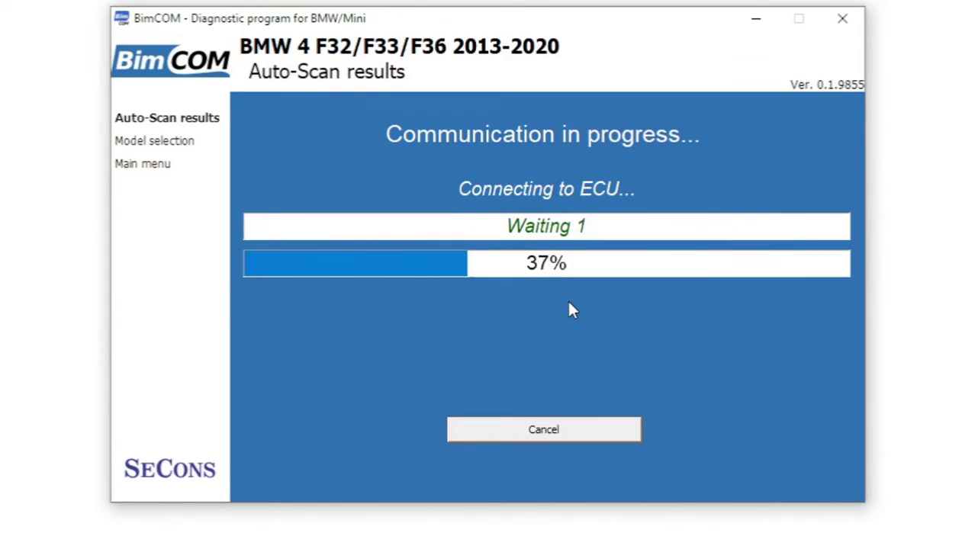
pyautogui.click(387, 303)
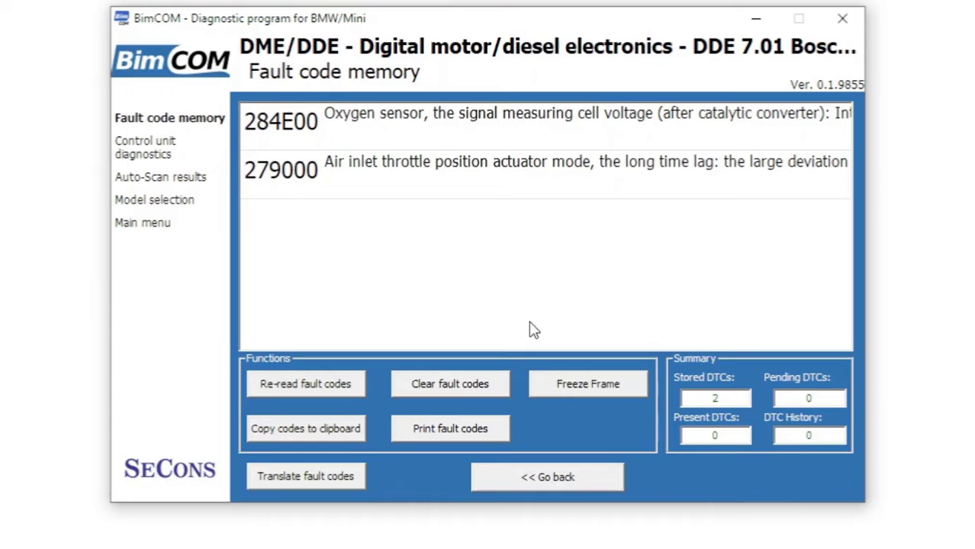
pyautogui.click(467, 383)
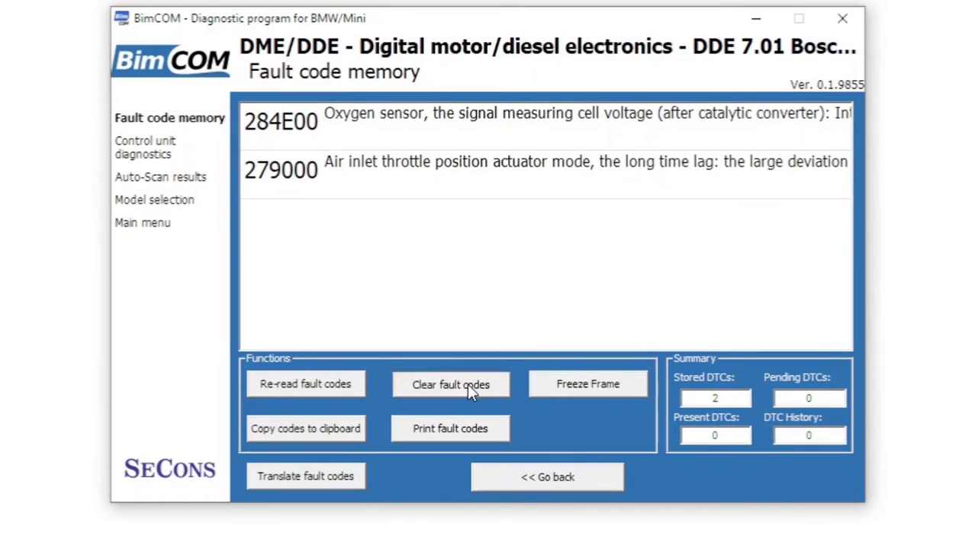
pyautogui.click(570, 467)
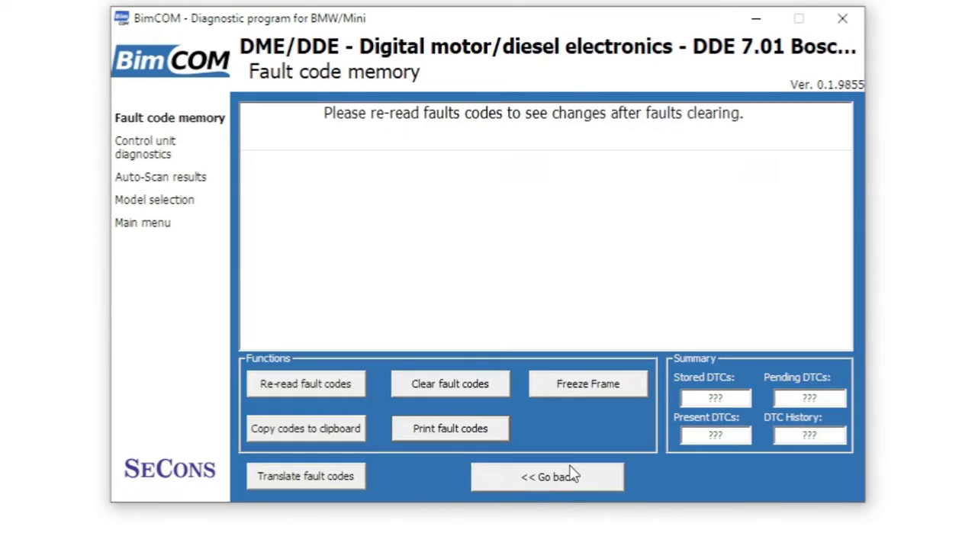
pyautogui.click(280, 389)
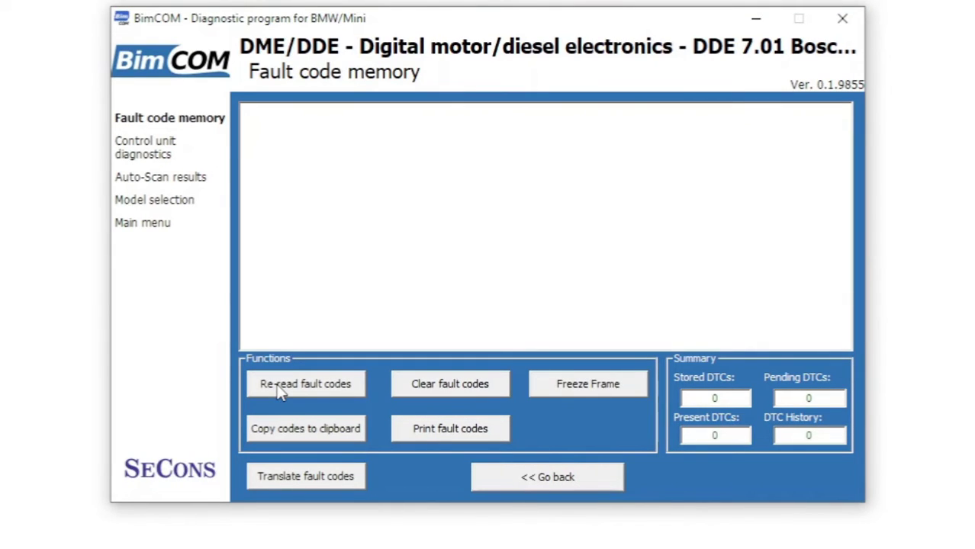
pyautogui.click(577, 477)
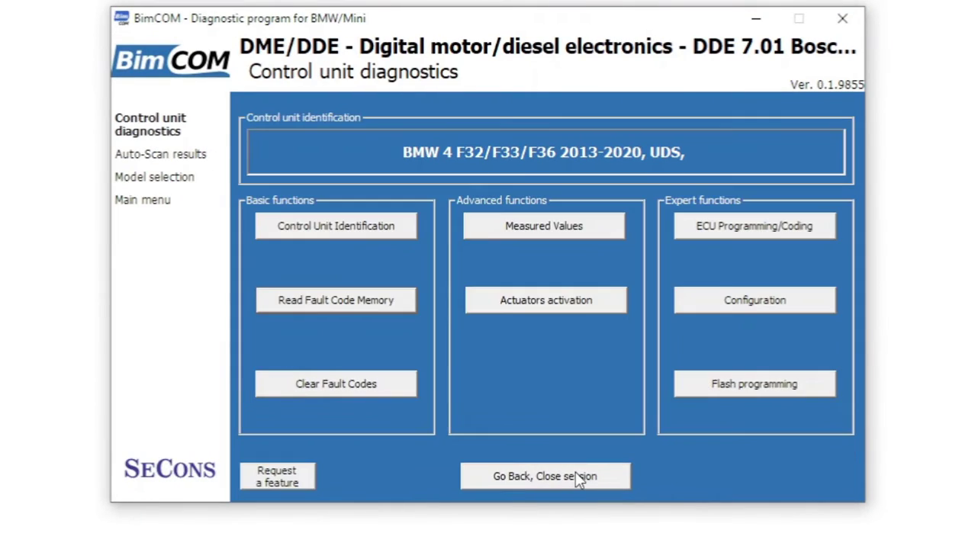
pyautogui.click(578, 478)
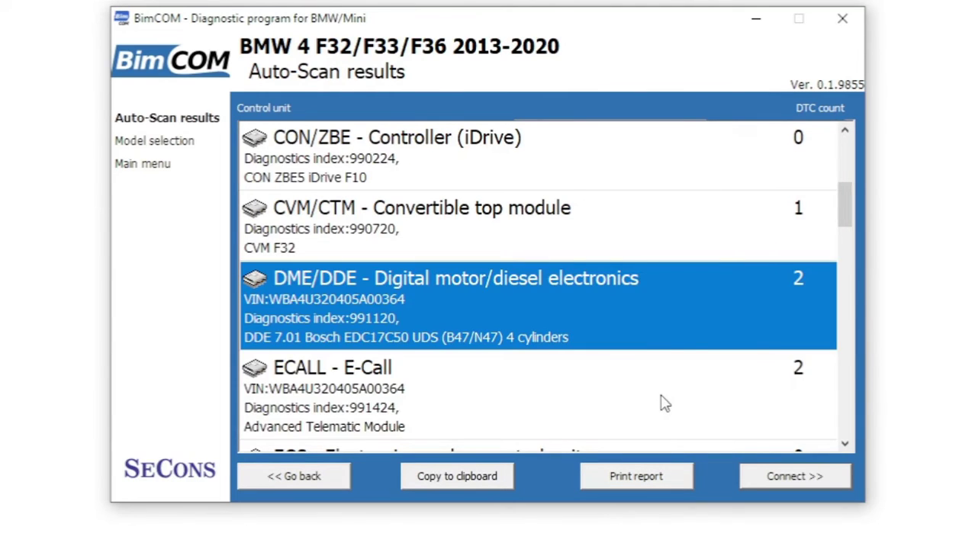
# Read the E-Call module's faults E14600 and 03178A, returning to its diagnostics page.
pyautogui.click(663, 404)
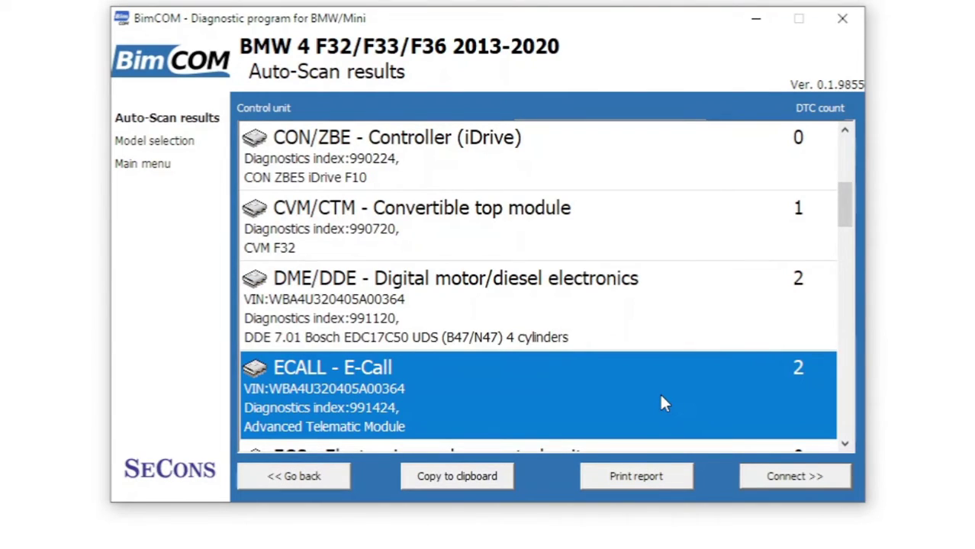
pyautogui.doubleClick(663, 404)
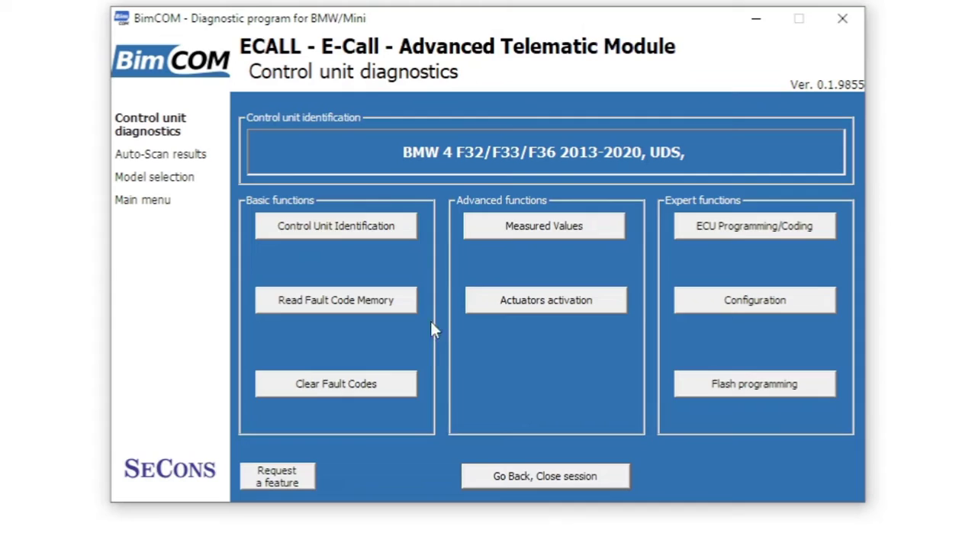
pyautogui.click(384, 313)
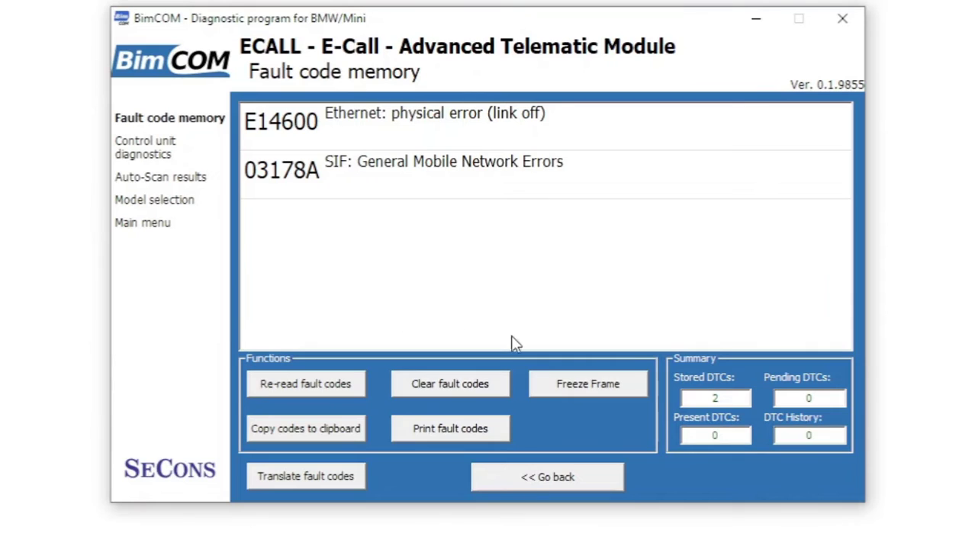
pyautogui.click(542, 483)
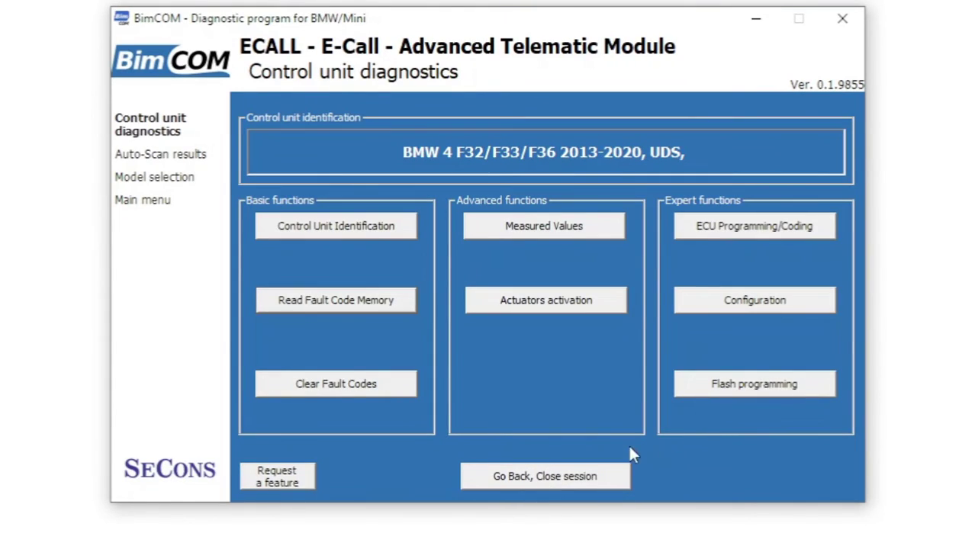
# Close E-Call, open IHKA accepting the BMW X4 identification, and read fault 8011C1.
pyautogui.click(586, 479)
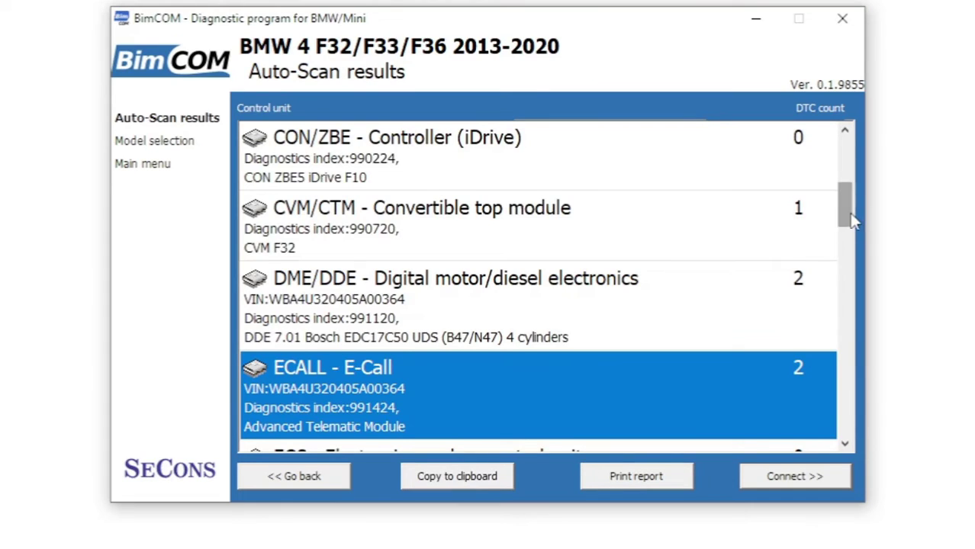
pyautogui.moveTo(847, 203); pyautogui.dragTo(853, 301)
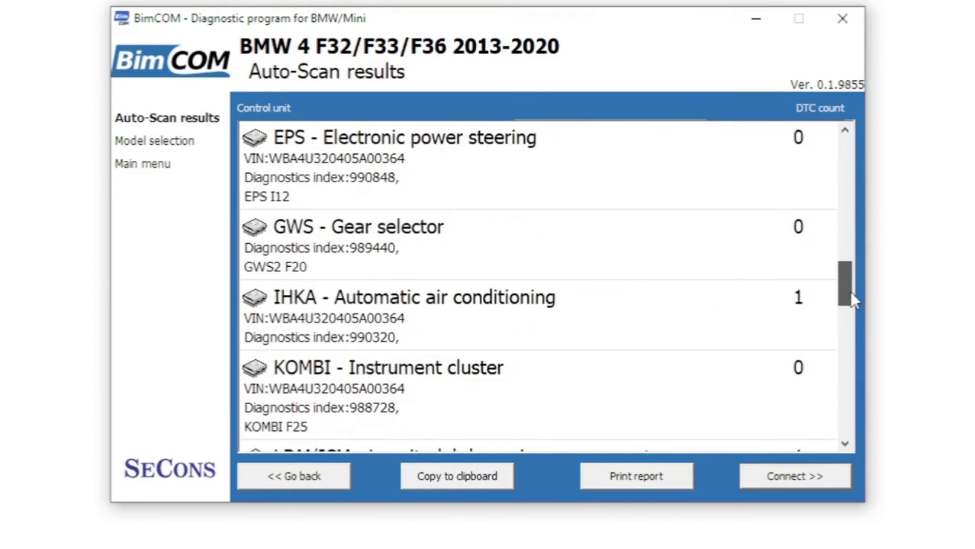
pyautogui.doubleClick(563, 333)
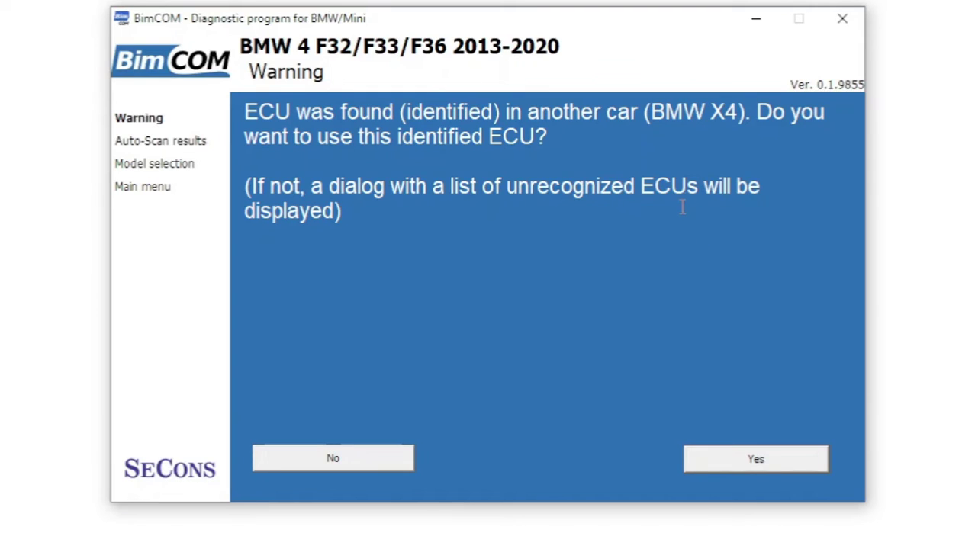
pyautogui.click(710, 467)
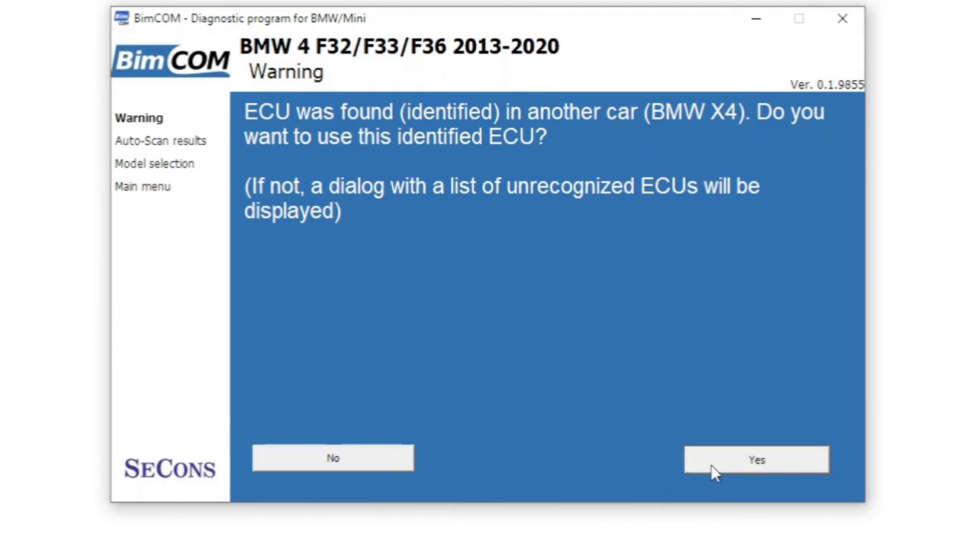
pyautogui.click(313, 307)
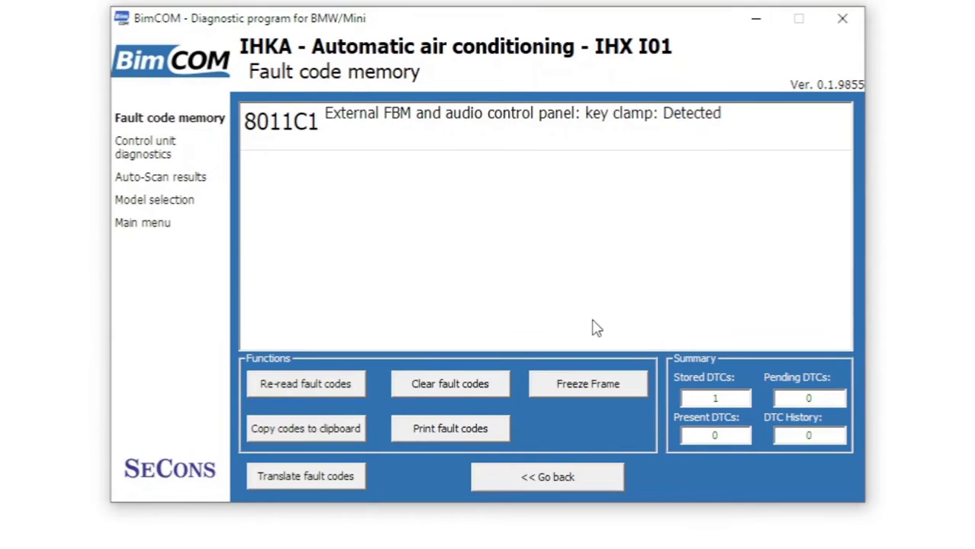
# Close the IHKA session, then read the LDM/ICM unit's fault 480134.
pyautogui.click(549, 482)
pyautogui.click(549, 482)
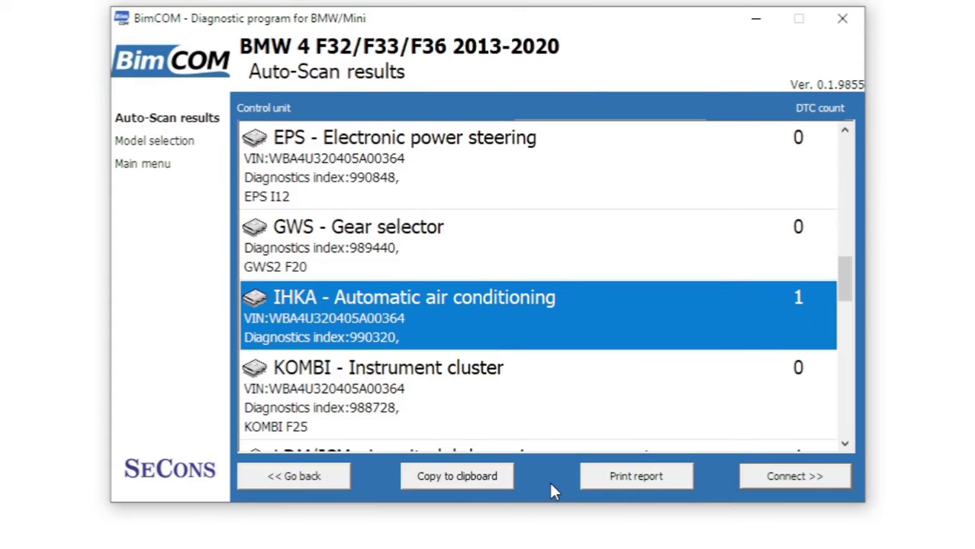
pyautogui.click(845, 443)
pyautogui.click(845, 443)
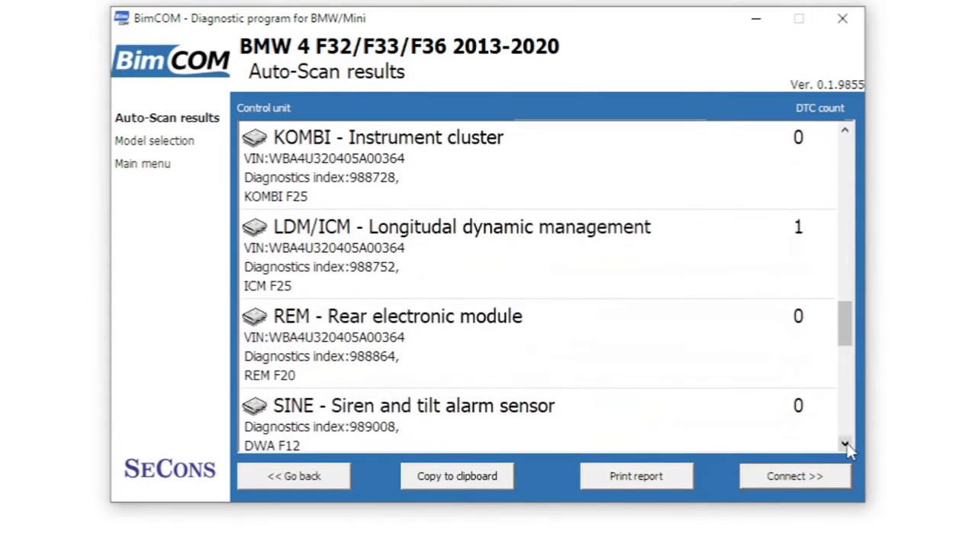
pyautogui.doubleClick(677, 287)
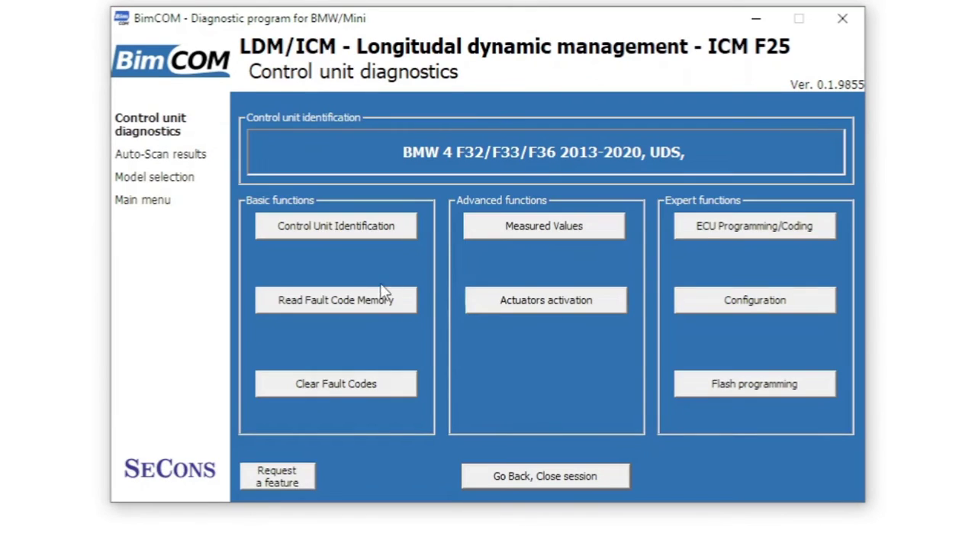
pyautogui.click(382, 297)
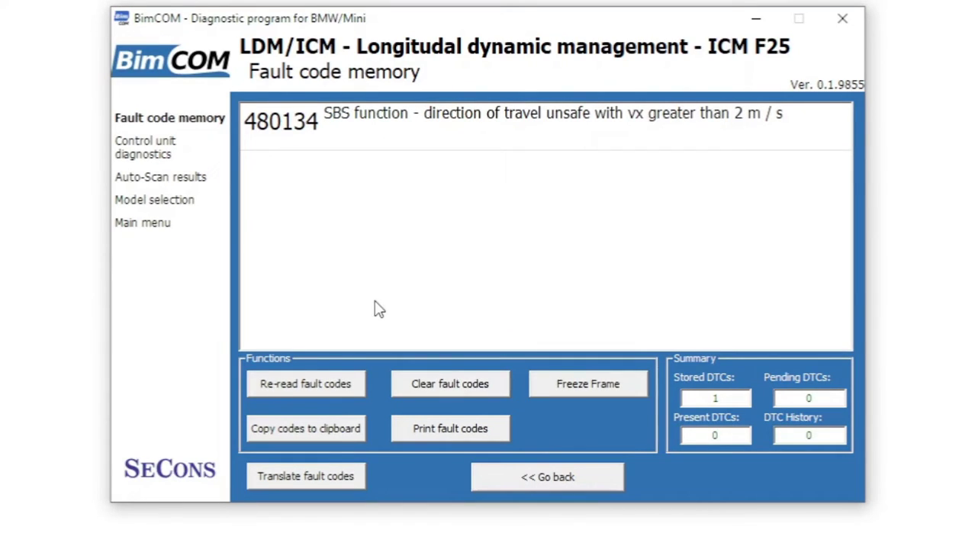
pyautogui.click(550, 478)
# Close LDM/ICM, read the ZGW gateway's fault 801C20, and close its session.
pyautogui.click(549, 478)
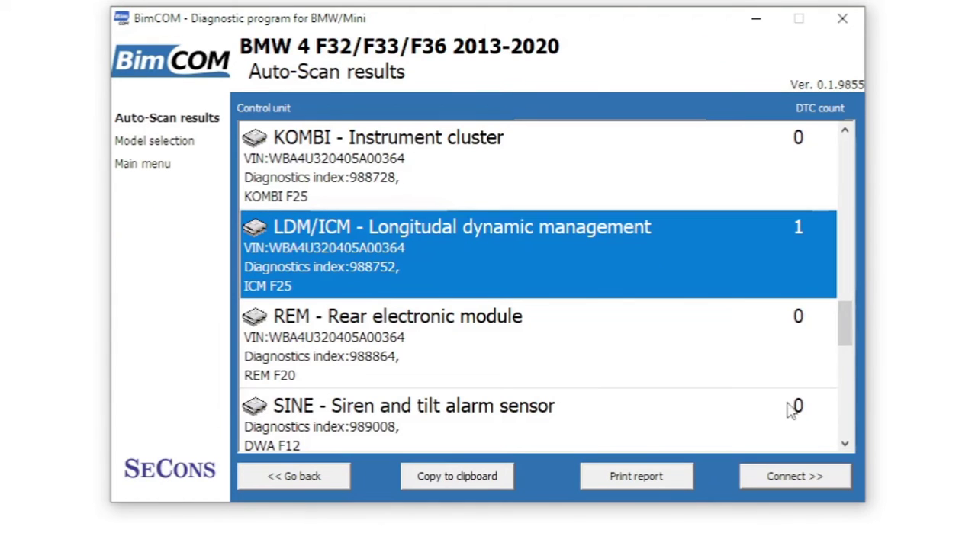
pyautogui.click(845, 444)
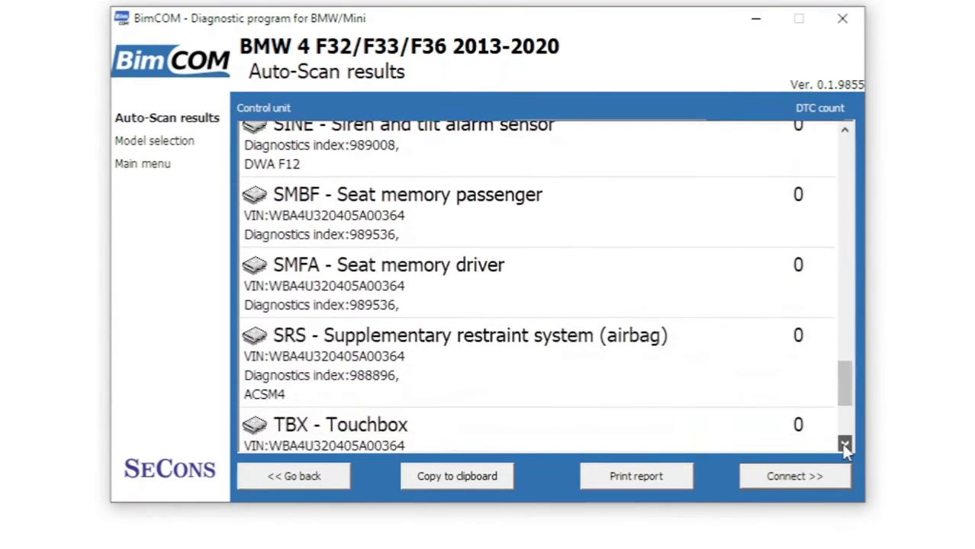
pyautogui.click(844, 444)
pyautogui.doubleClick(640, 343)
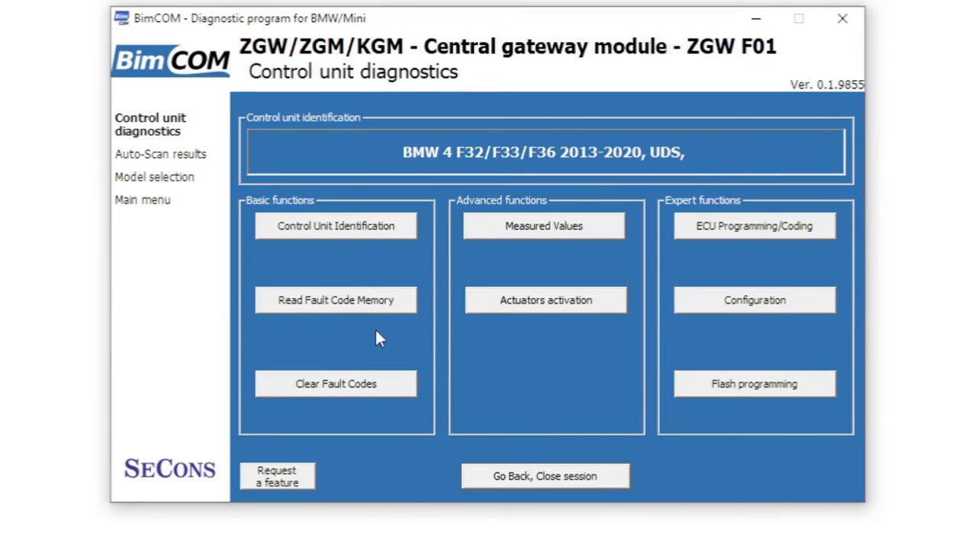
pyautogui.click(371, 305)
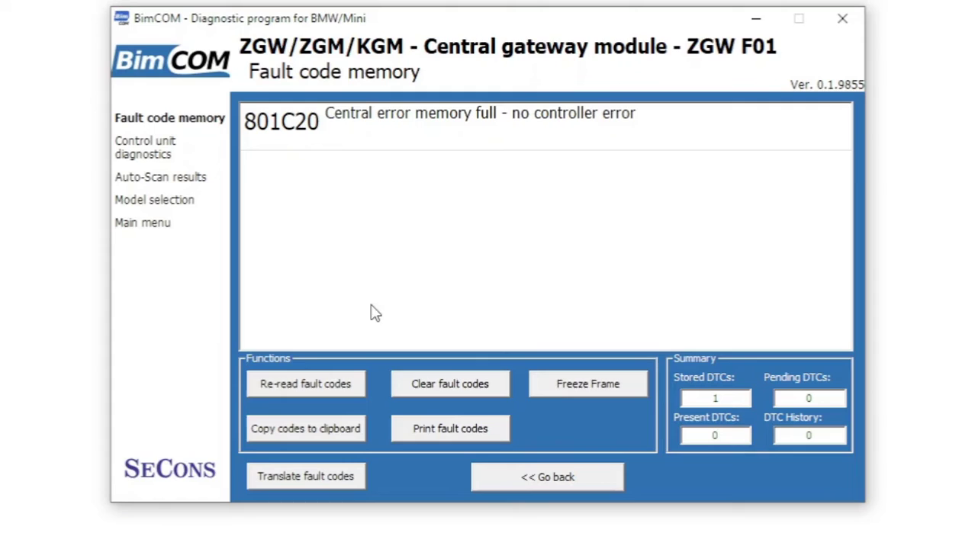
pyautogui.click(539, 479)
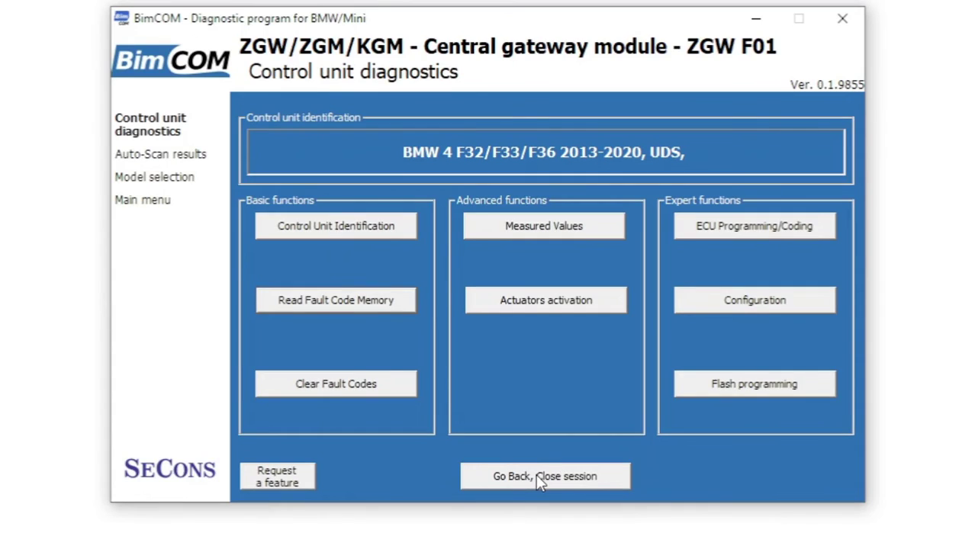
pyautogui.click(539, 479)
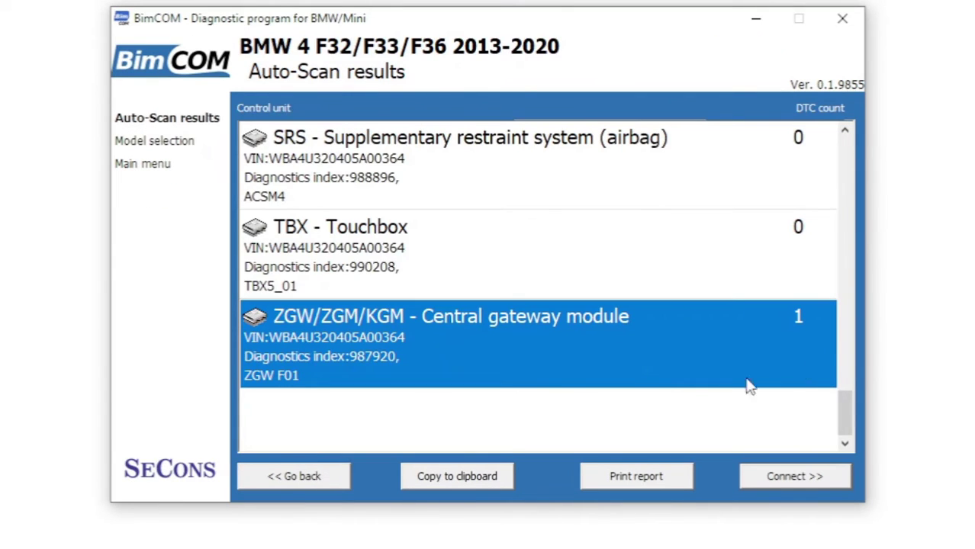
# Connect to ABS/ASC/DSC, confirm Configuration needs development mode, and review its ECU programming/coding functions.
pyautogui.moveTo(842, 419); pyautogui.dragTo(856, 129)
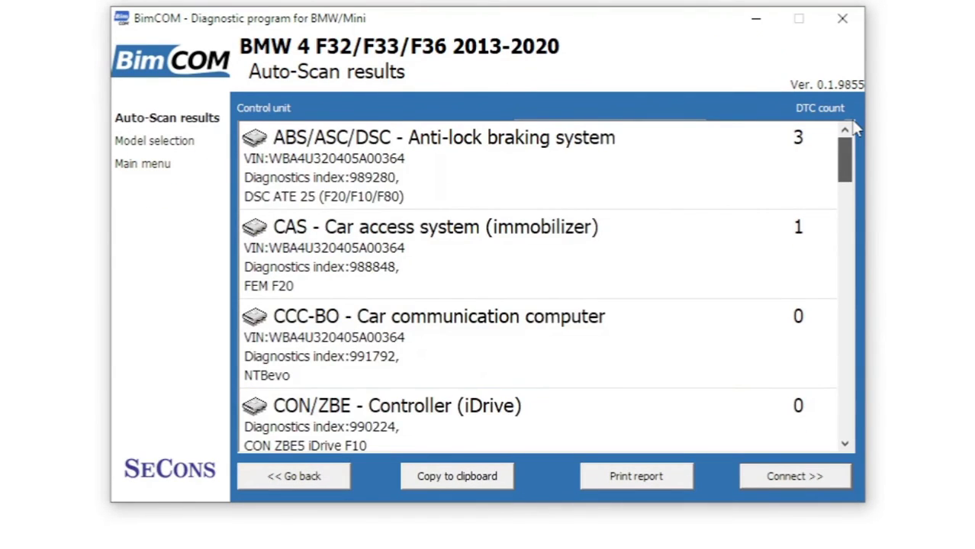
pyautogui.doubleClick(643, 176)
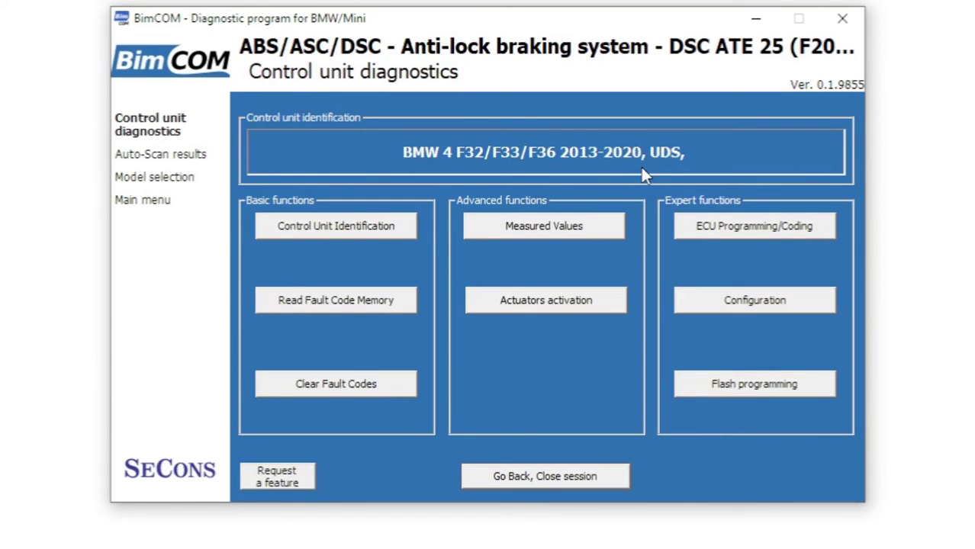
pyautogui.click(726, 300)
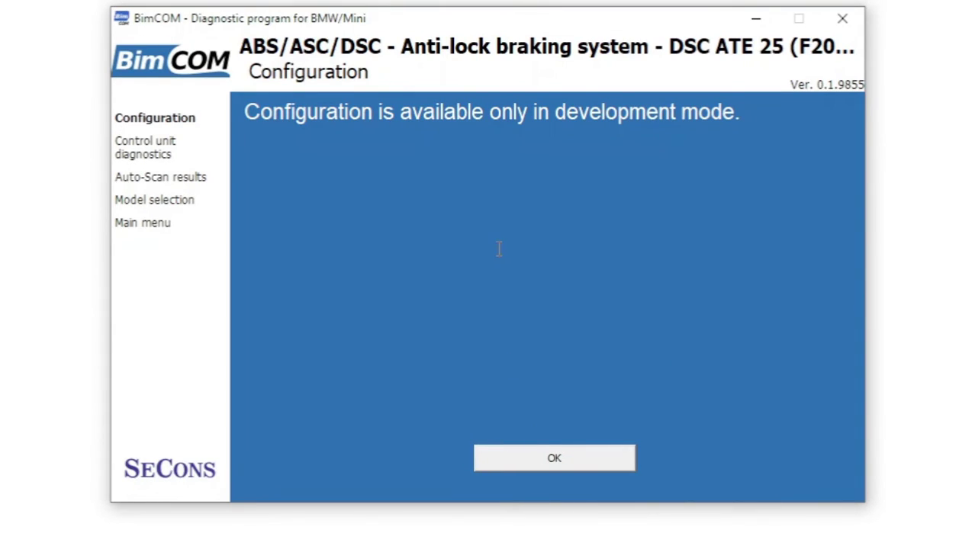
pyautogui.click(592, 468)
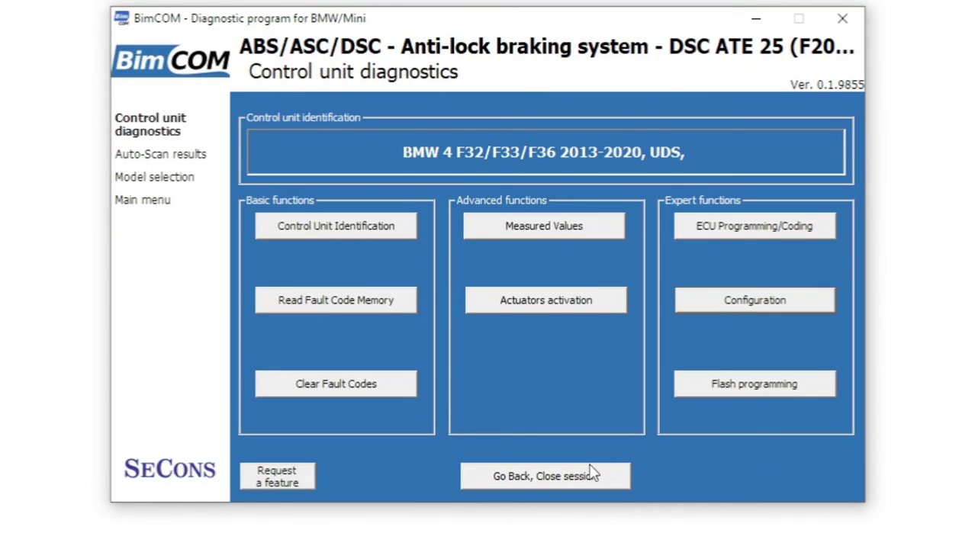
pyautogui.click(755, 228)
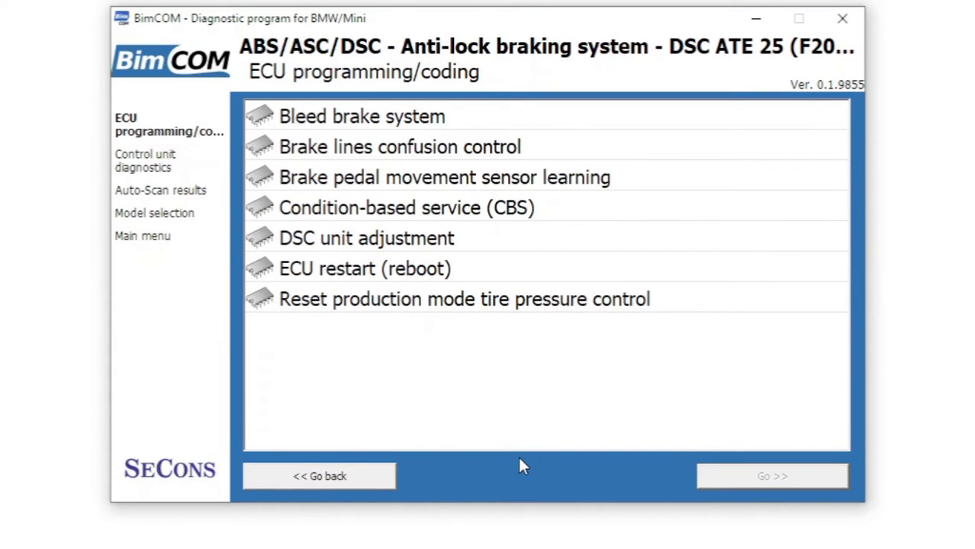
pyautogui.click(341, 483)
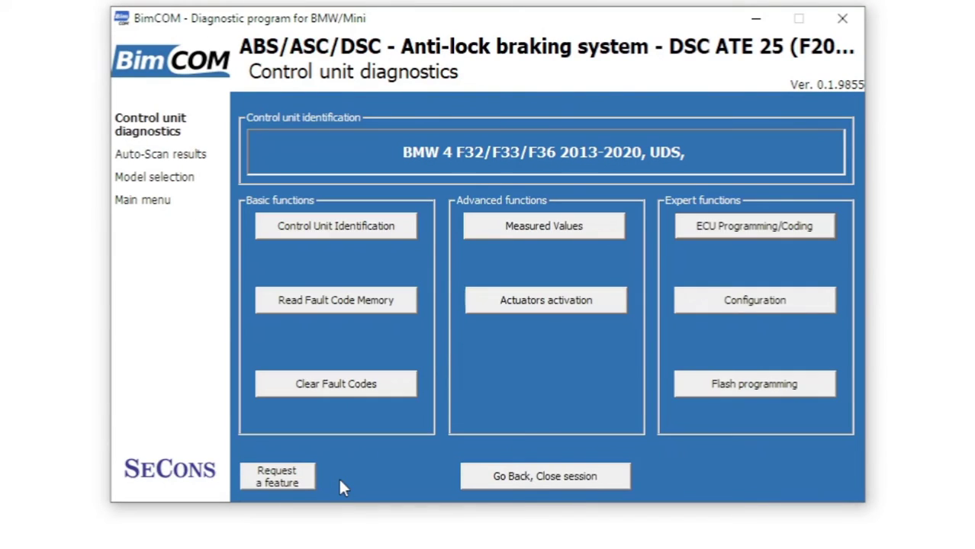
# Close the ABS session and connect to the KOMBI instrument cluster further down the Auto-Scan list.
pyautogui.click(523, 477)
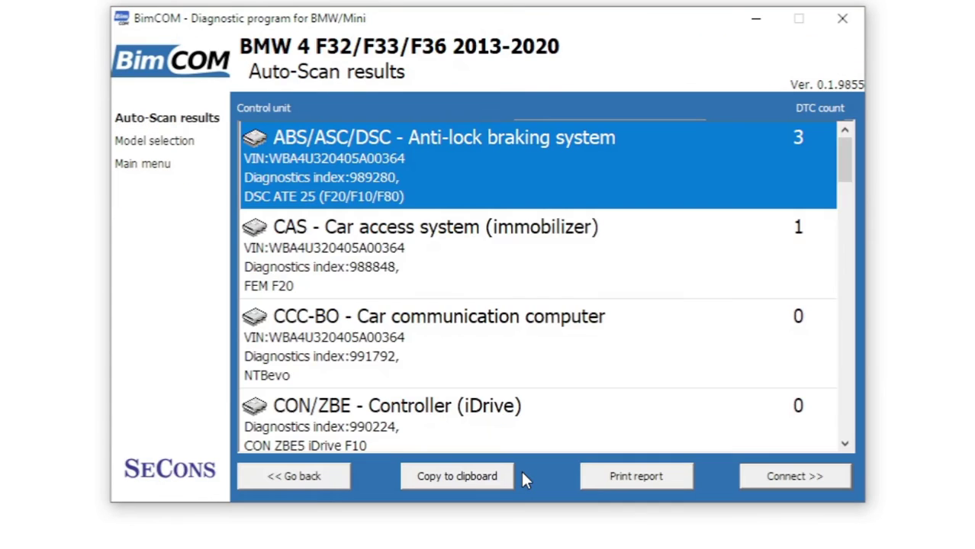
pyautogui.click(845, 446)
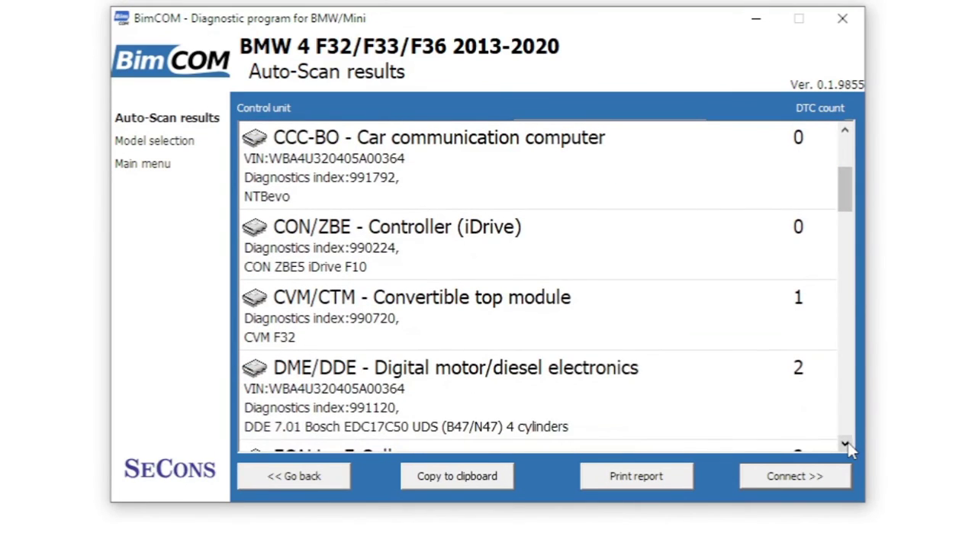
pyautogui.click(844, 445)
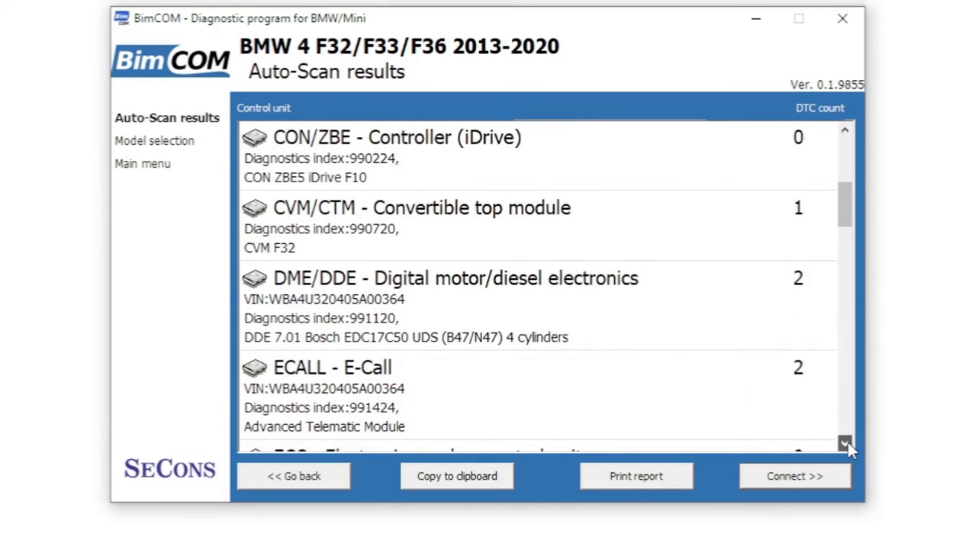
pyautogui.click(845, 445)
pyautogui.click(844, 445)
pyautogui.click(845, 445)
pyautogui.click(844, 445)
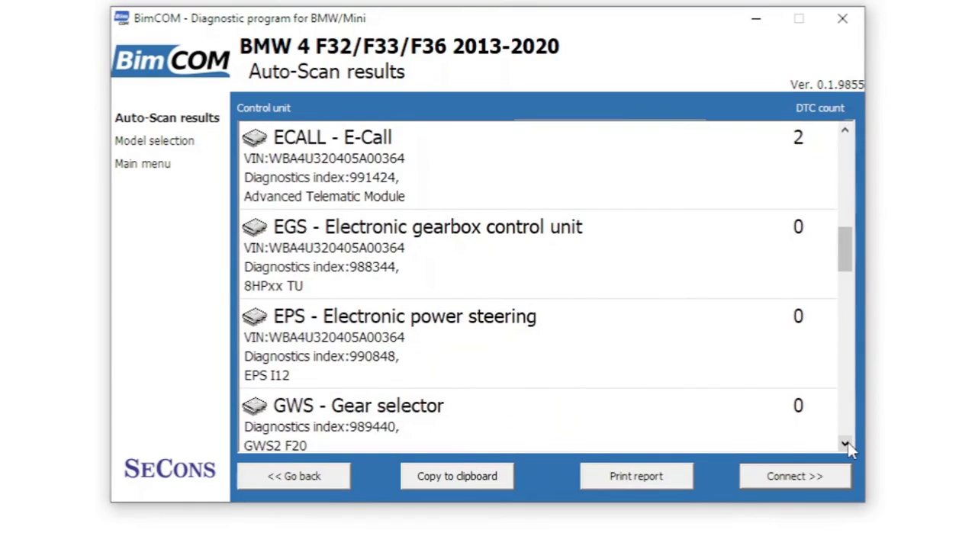
pyautogui.click(845, 445)
pyautogui.click(844, 444)
pyautogui.click(844, 445)
pyautogui.click(845, 444)
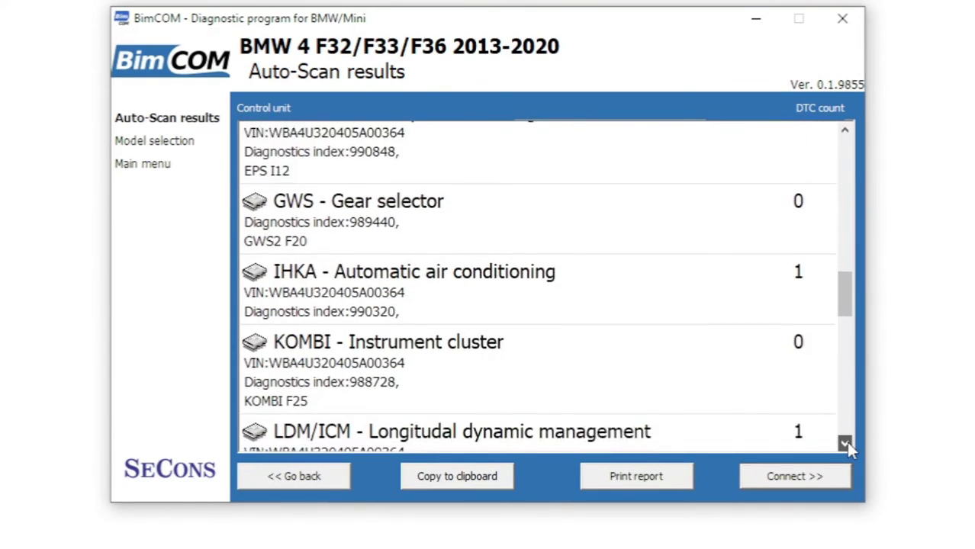
pyautogui.click(845, 445)
pyautogui.click(845, 445)
pyautogui.click(844, 445)
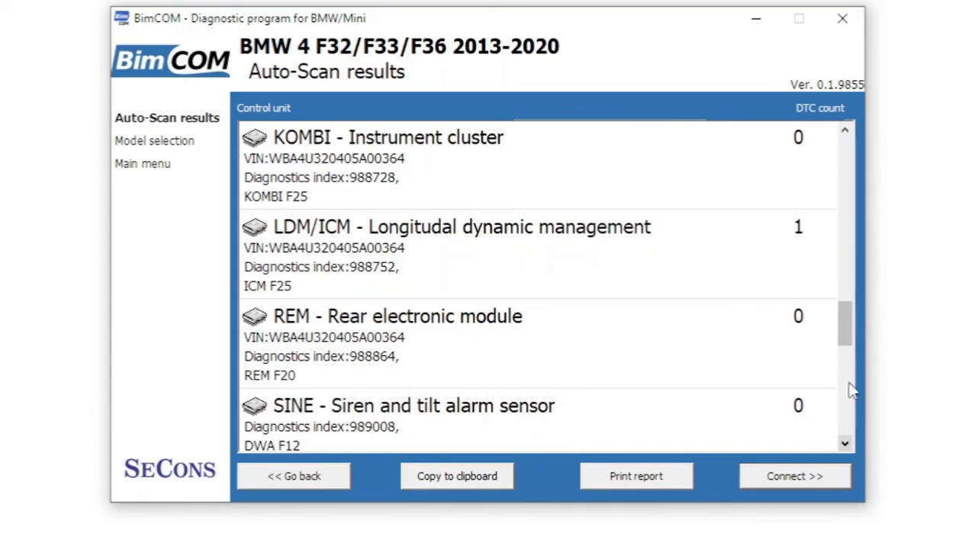
pyautogui.click(513, 195)
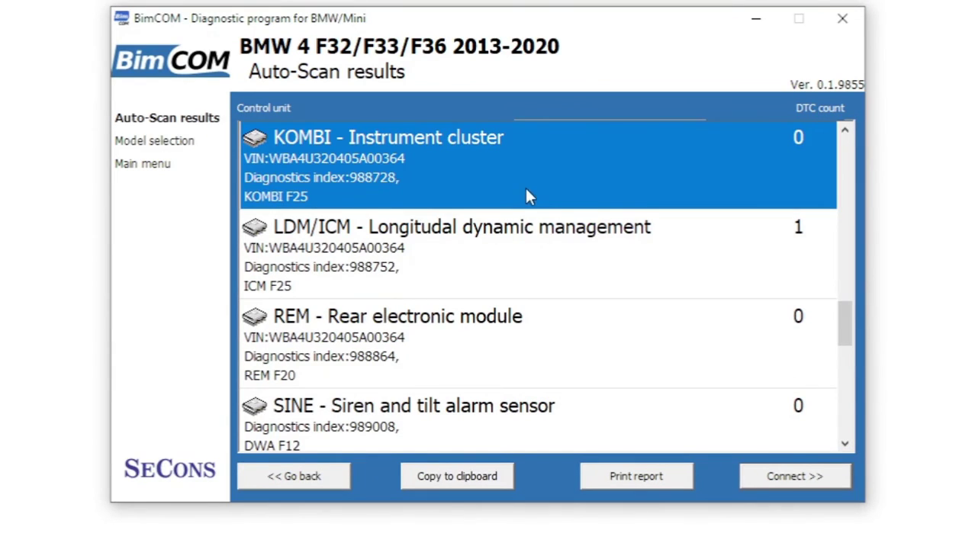
pyautogui.doubleClick(524, 190)
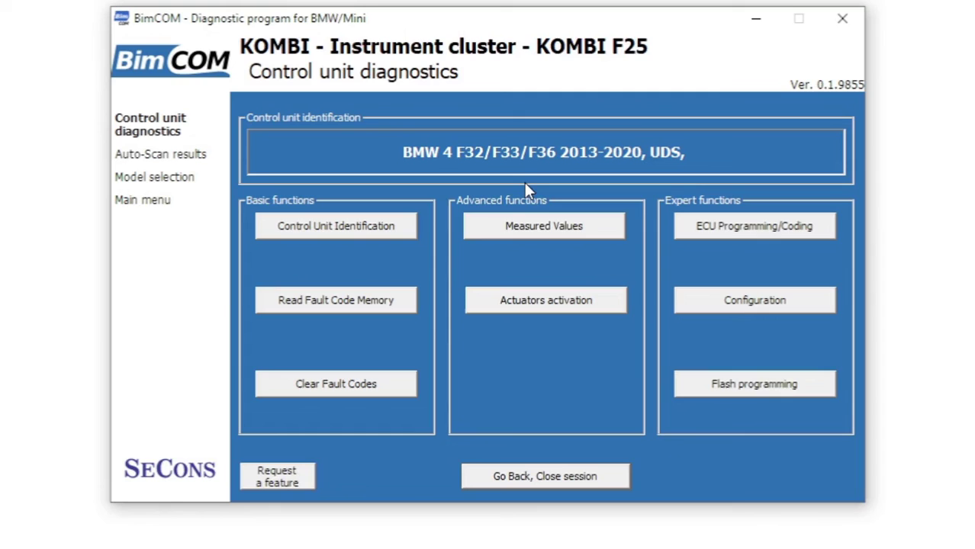
# Review KOMBI's coding functions (CBS, ECU restart), then find Configuration requires development mode.
pyautogui.click(702, 229)
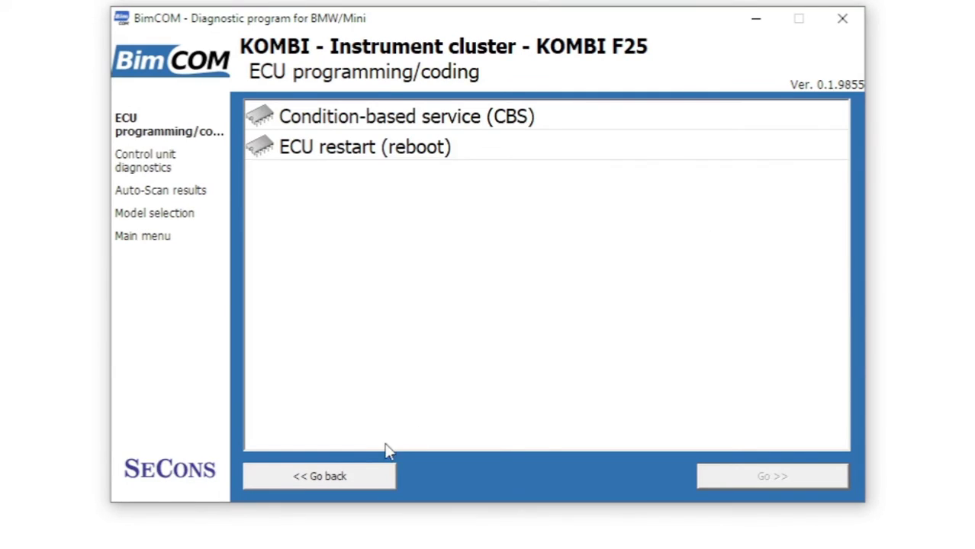
pyautogui.click(357, 476)
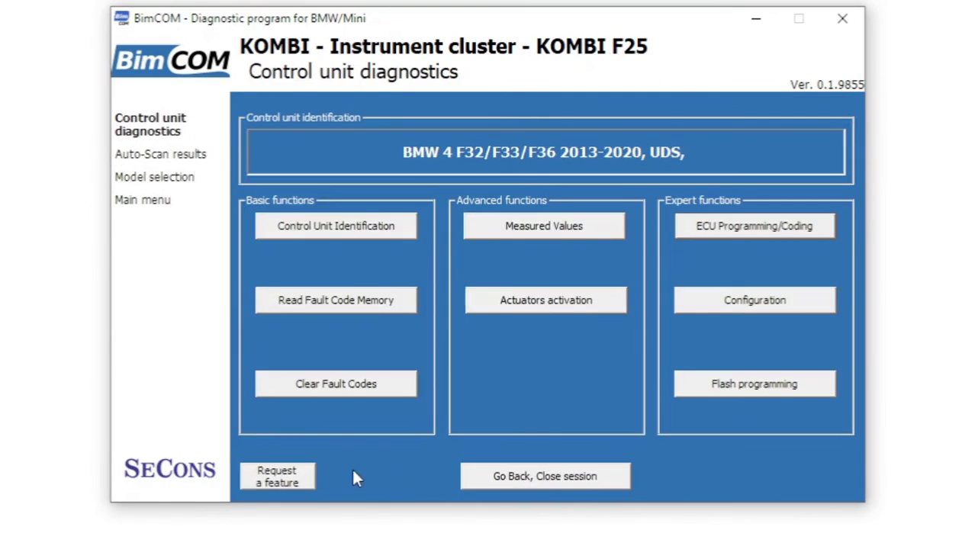
pyautogui.click(720, 306)
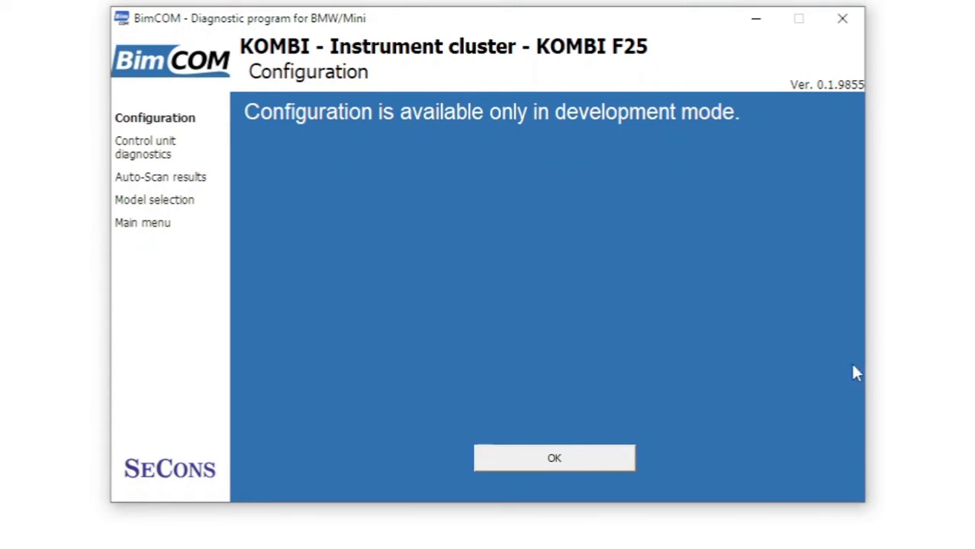
pyautogui.click(519, 460)
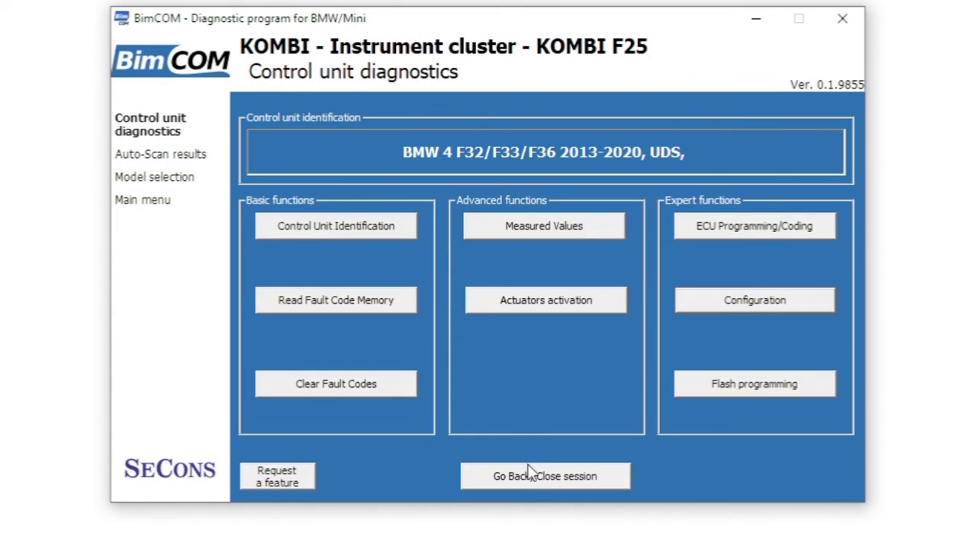